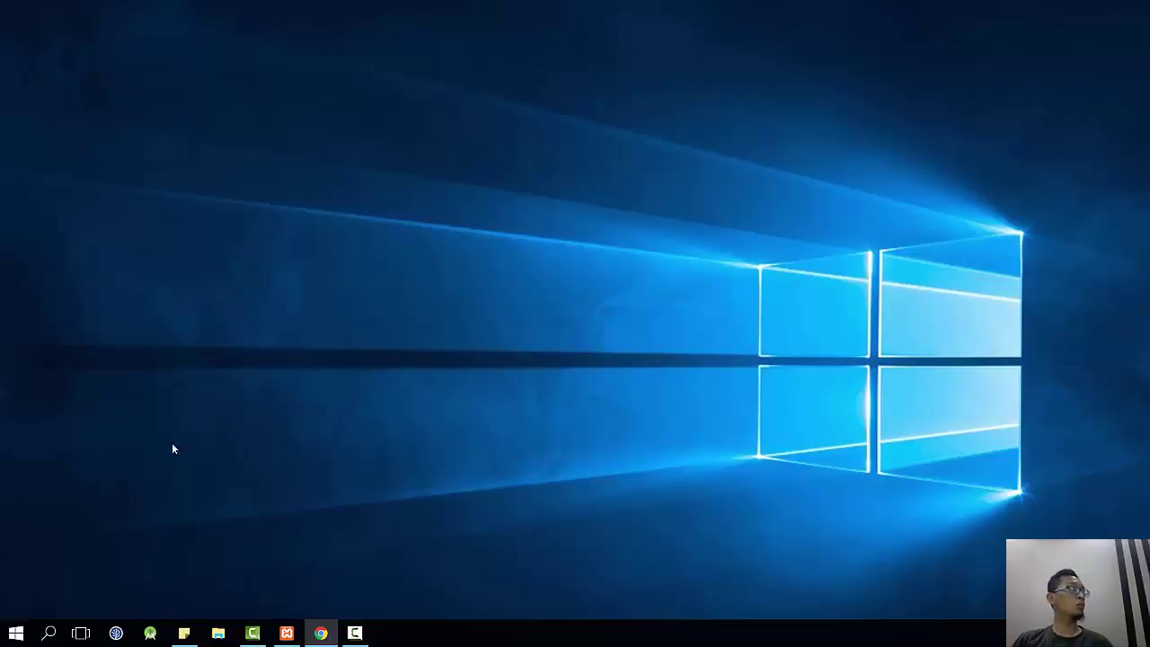
Start Apache and MySQL in the XAMPP Control Panel and launch Chrome
left_click(286, 632)
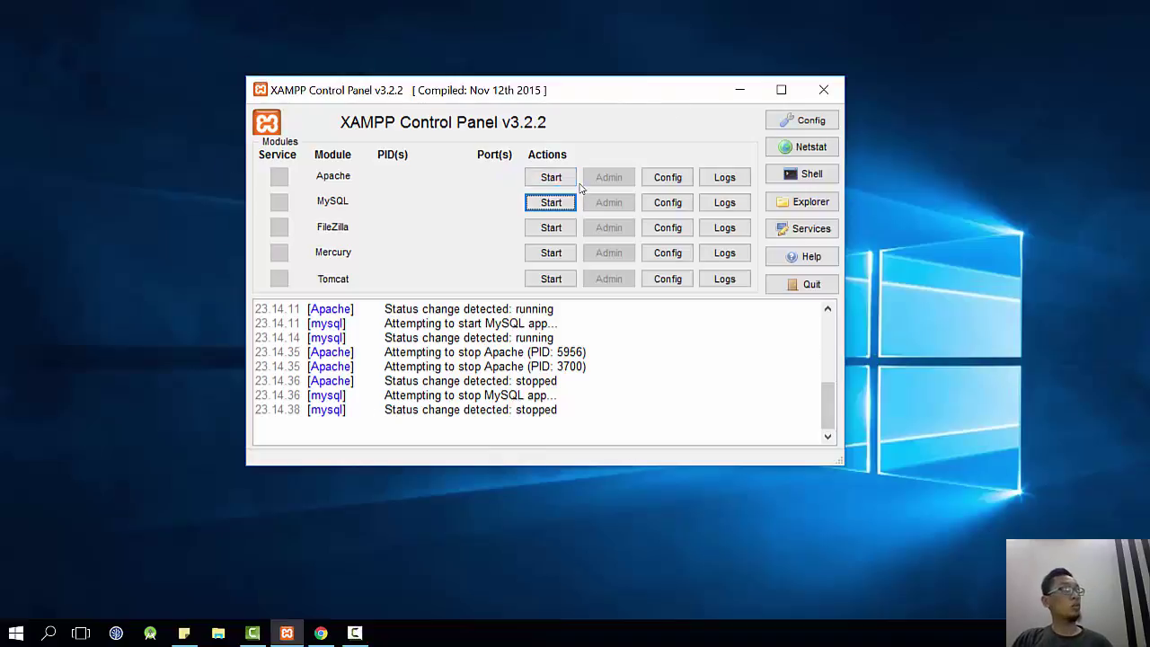
left_click(551, 177)
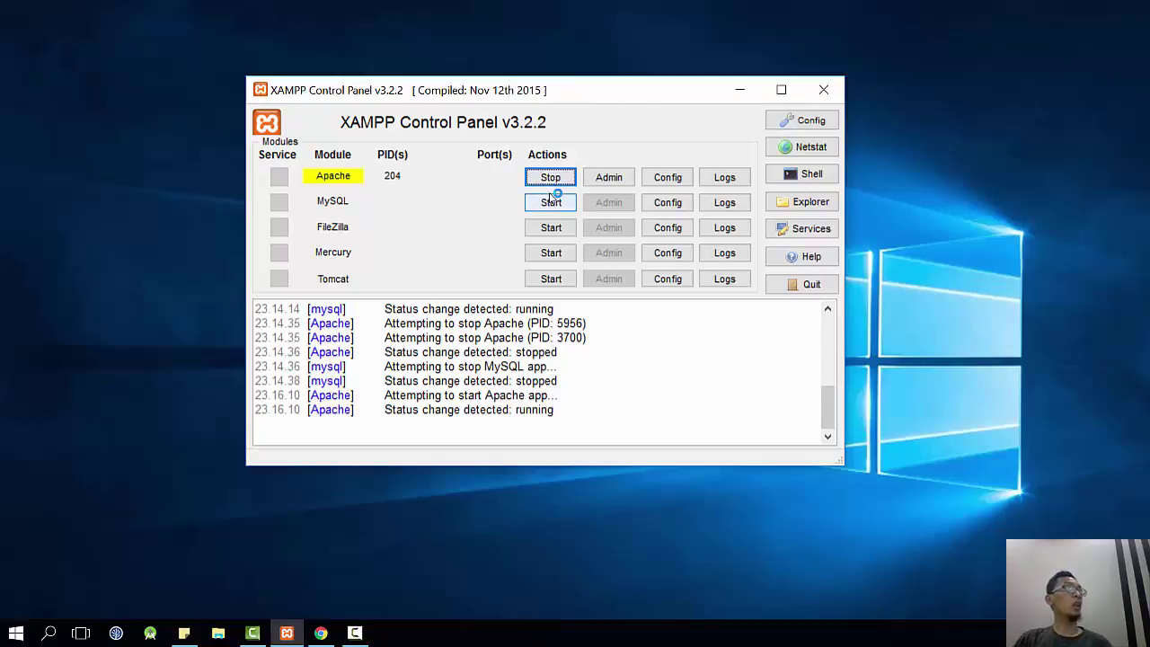
left_click(551, 202)
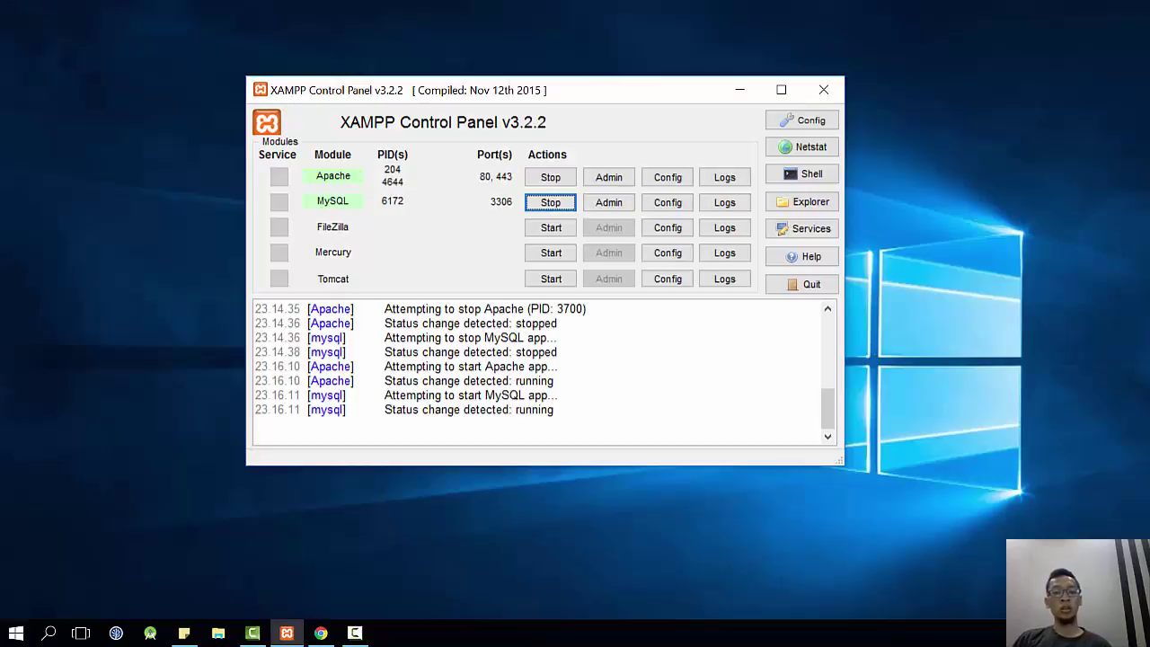
left_click(321, 633)
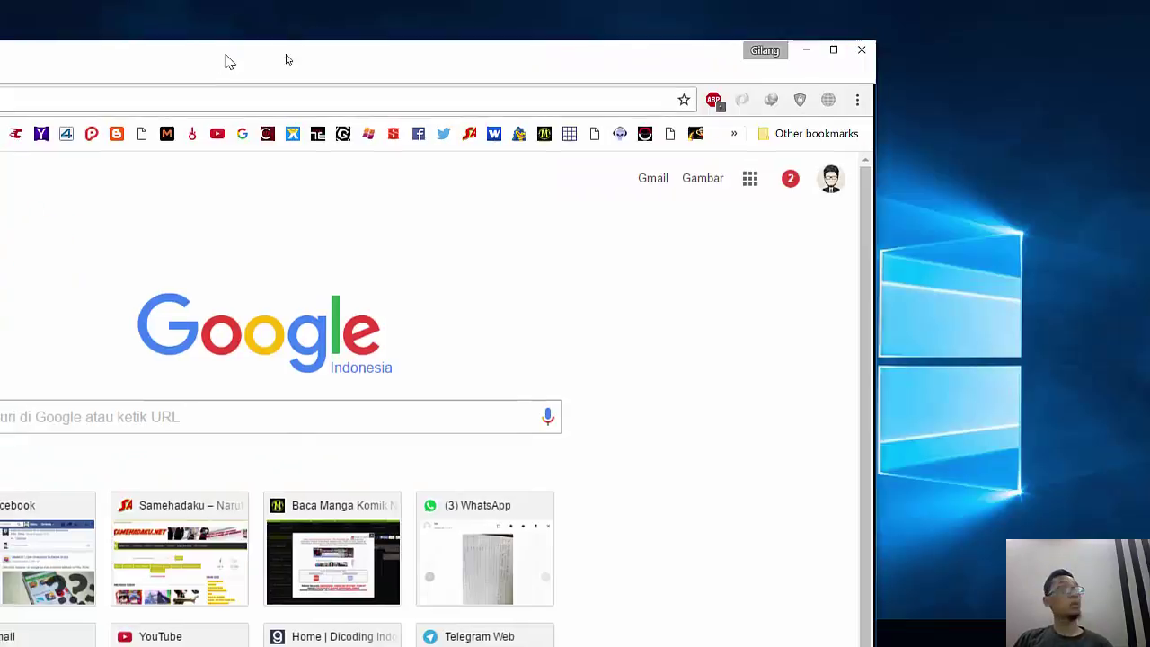
Maximize Chrome and load localhost/phpmyadmin
left_click_drag(226, 56, 588, 6)
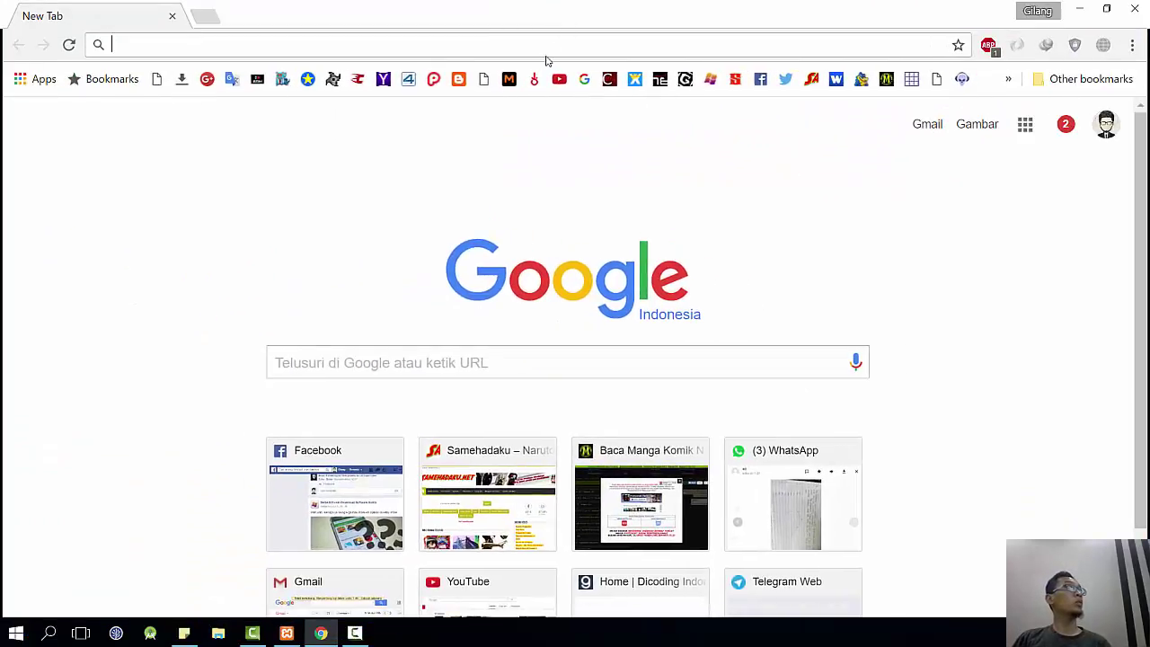
type("local")
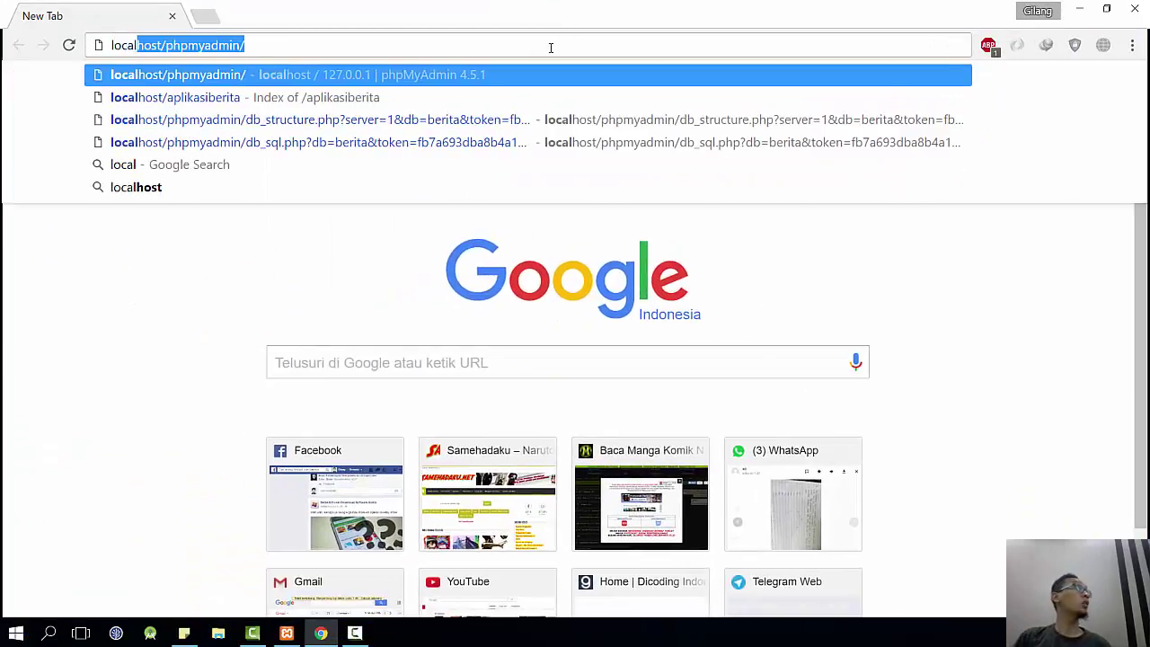
key("End")
key("Return")
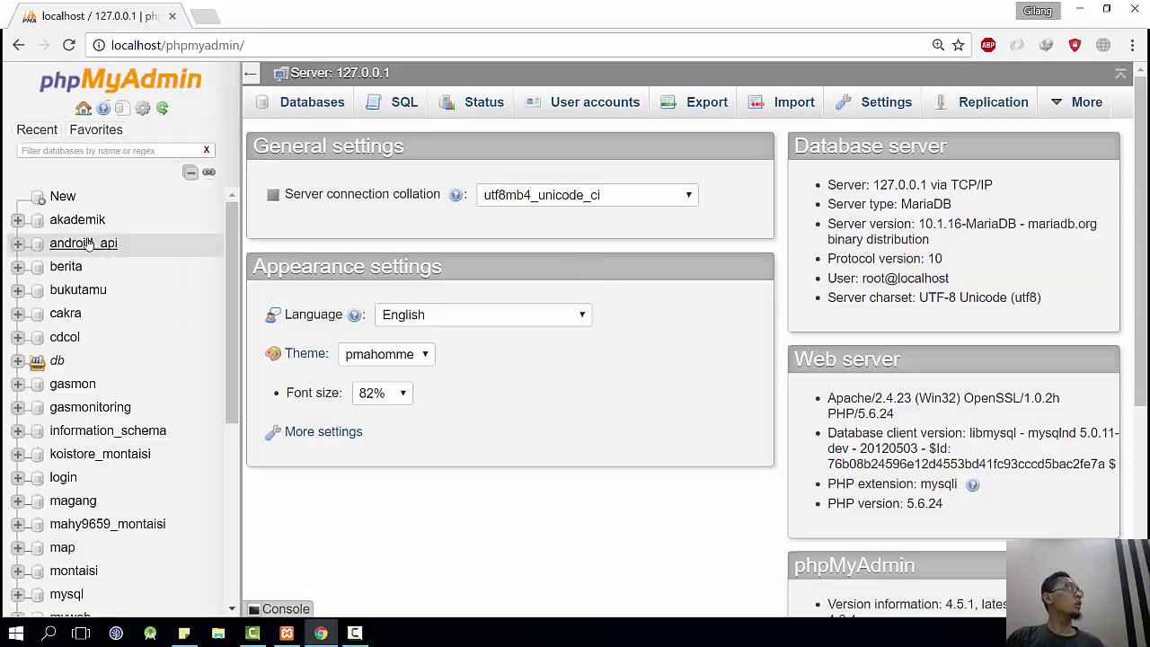
Create a new database named mahasiswa from the sidebar's New page
scroll(90, 378, "down", 2)
scroll(91, 503, "down", 1)
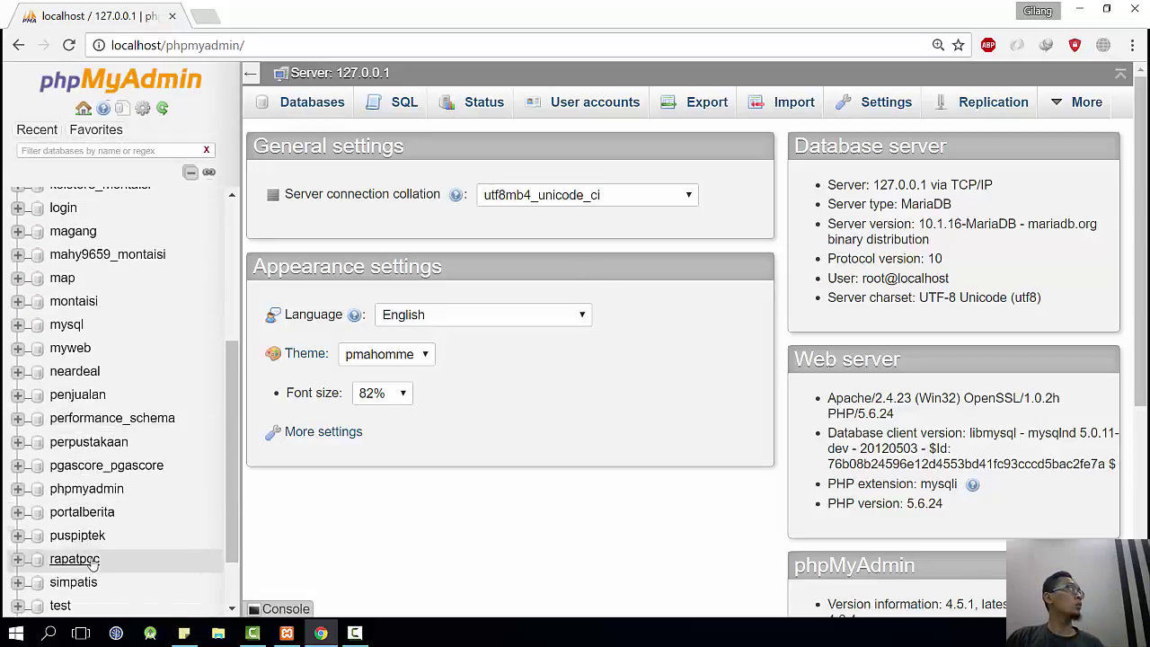
scroll(89, 570, "down", 1)
scroll(94, 539, "up", 4)
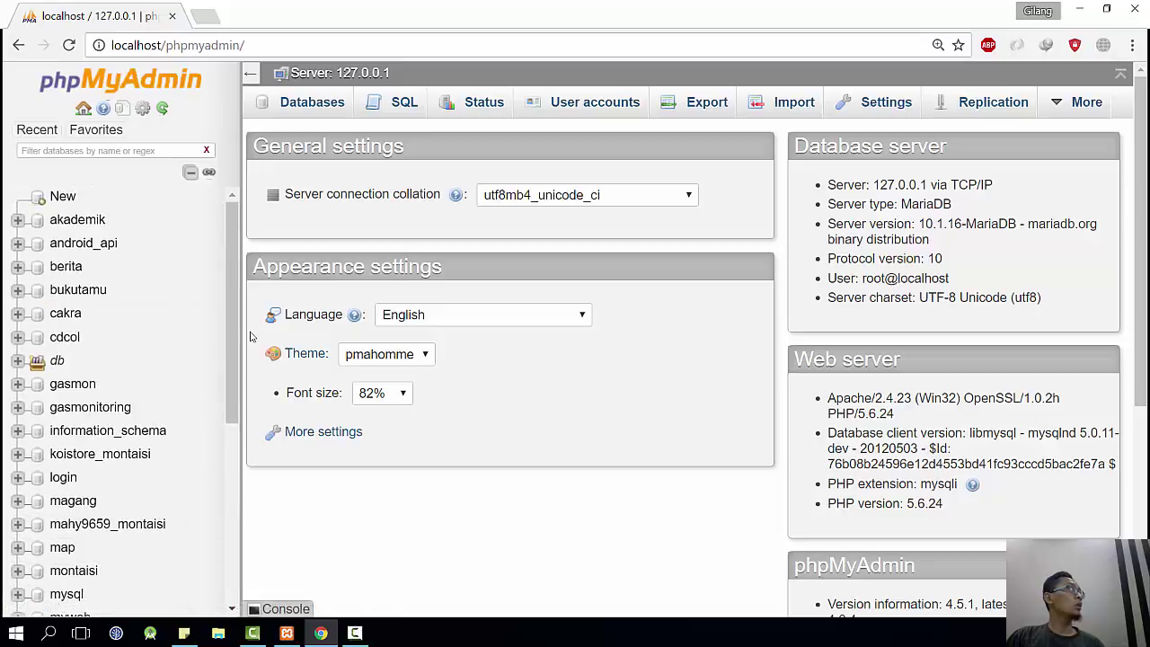
left_click(70, 200)
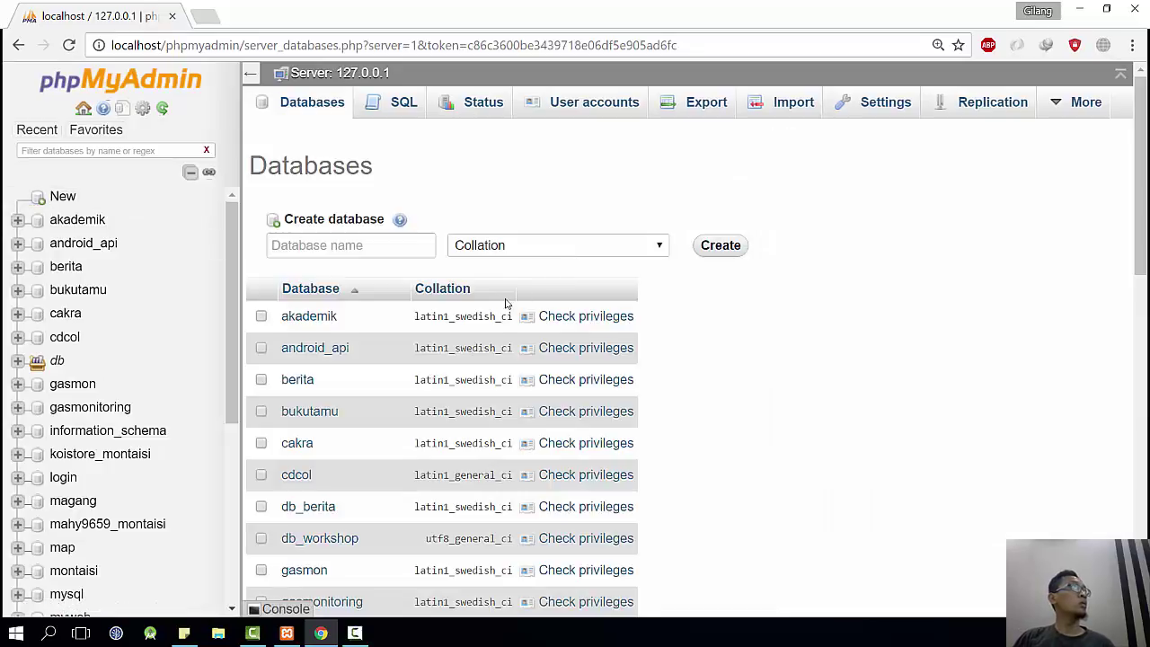
left_click(388, 240)
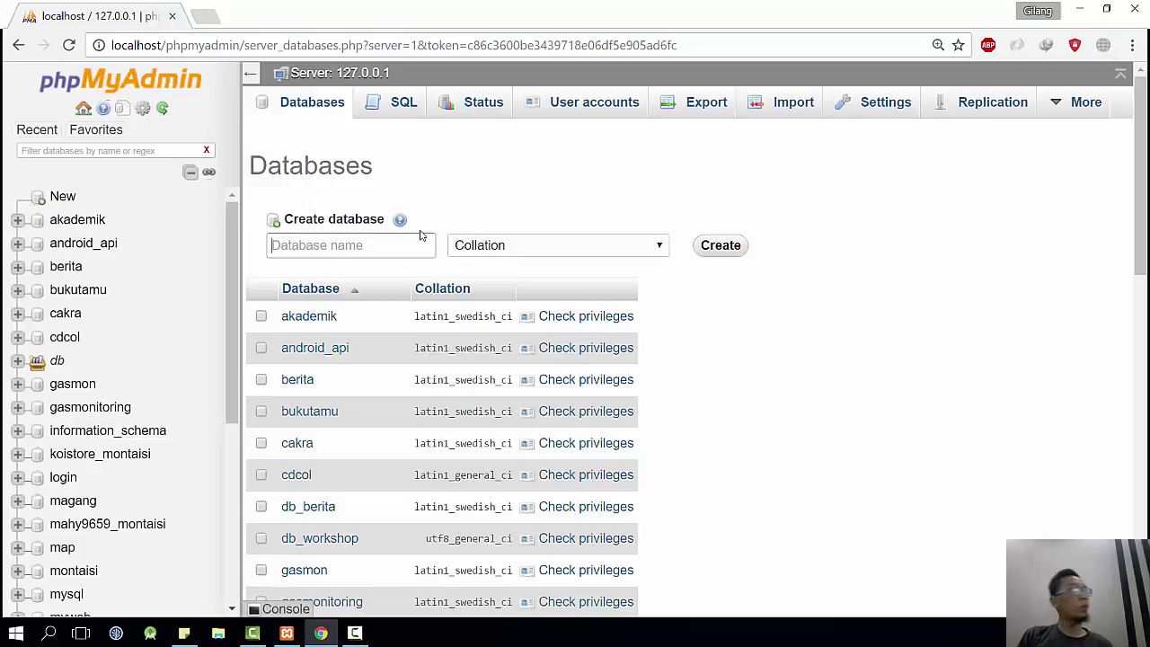
type("mahy9")
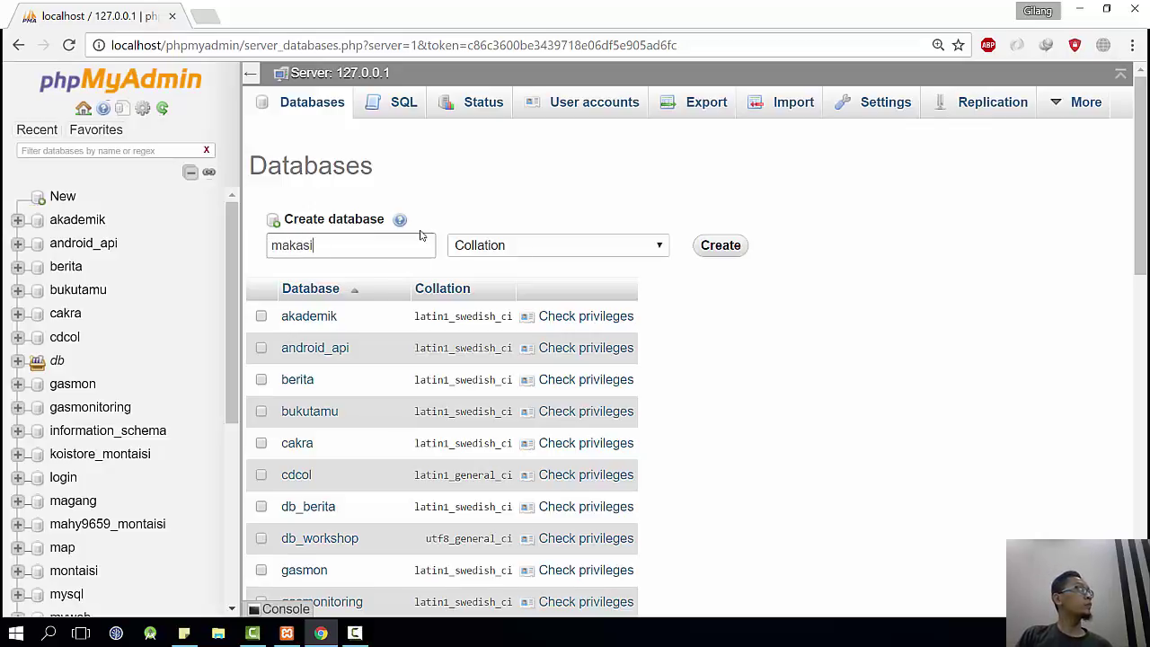
key("BackSpace")
key("BackSpace")
key("BackSpace")
type("has")
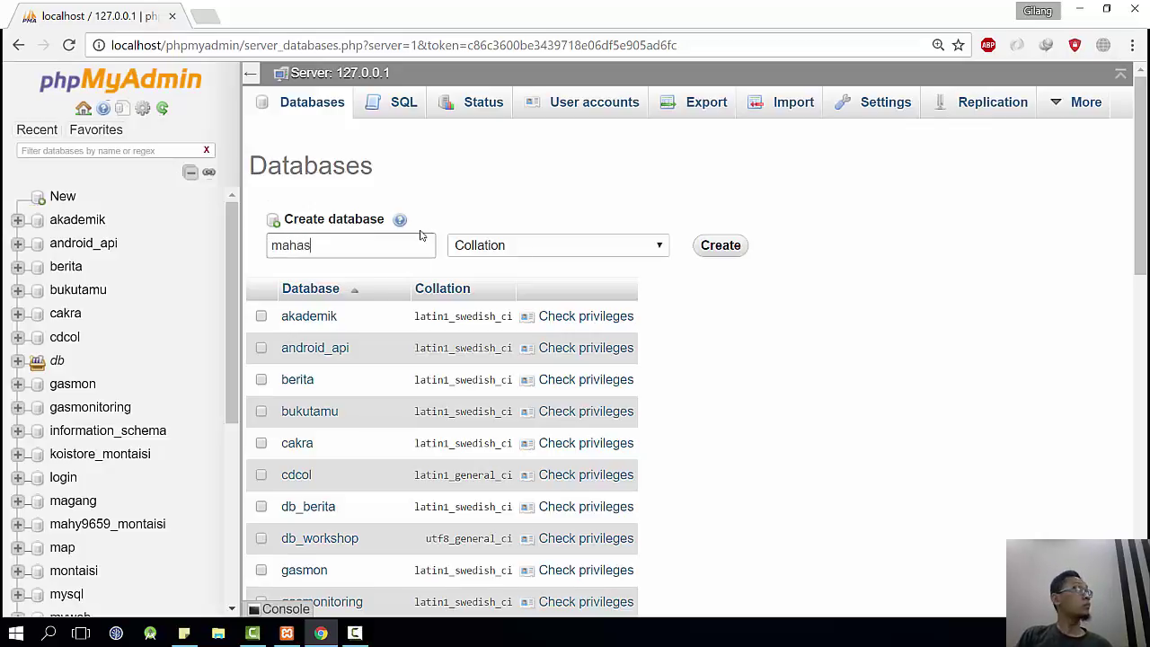
type("iswa")
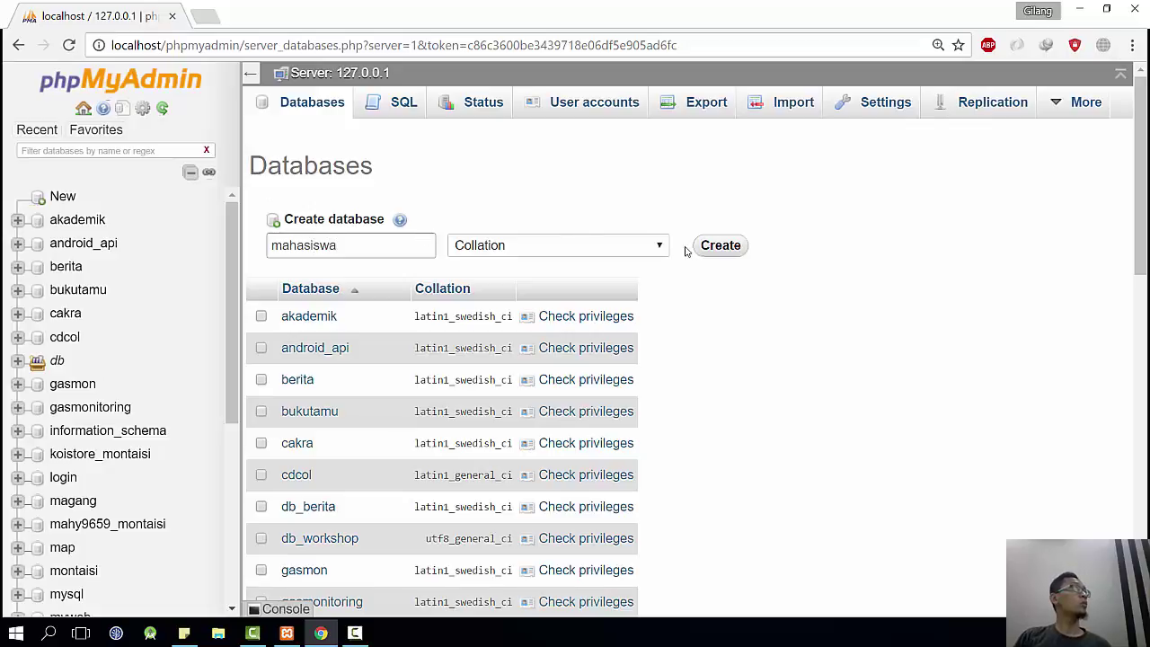
left_click(710, 250)
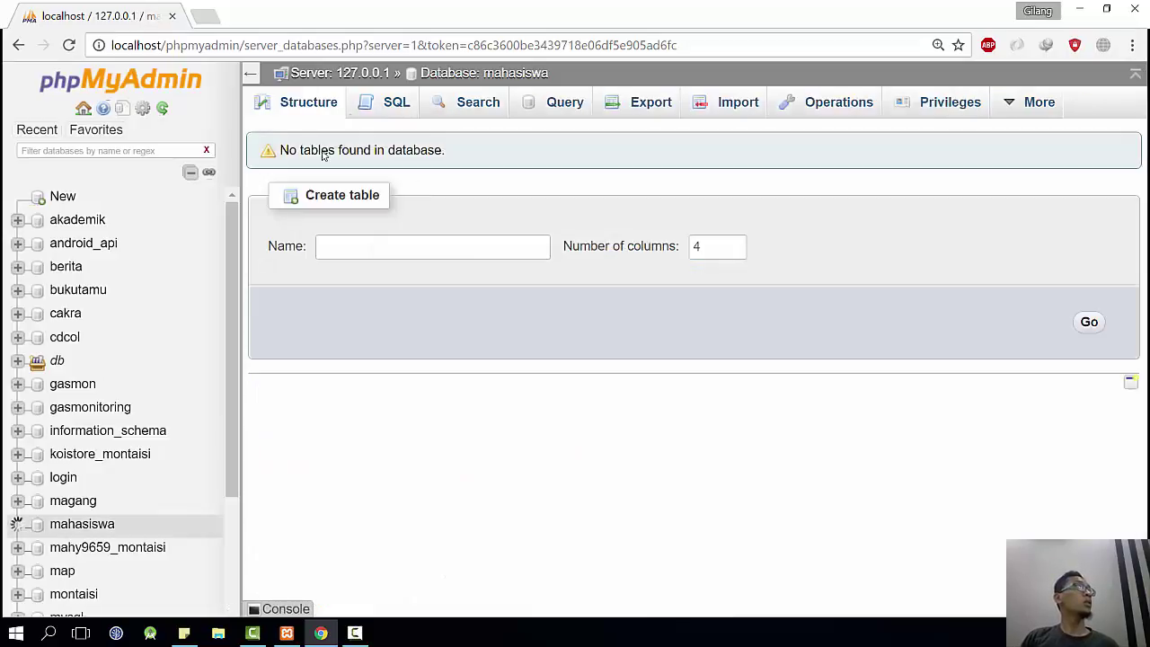
Start a table named Master_Mahasiswa with 4 columns in the mahasiswa database
left_click(397, 257)
left_click(526, 294)
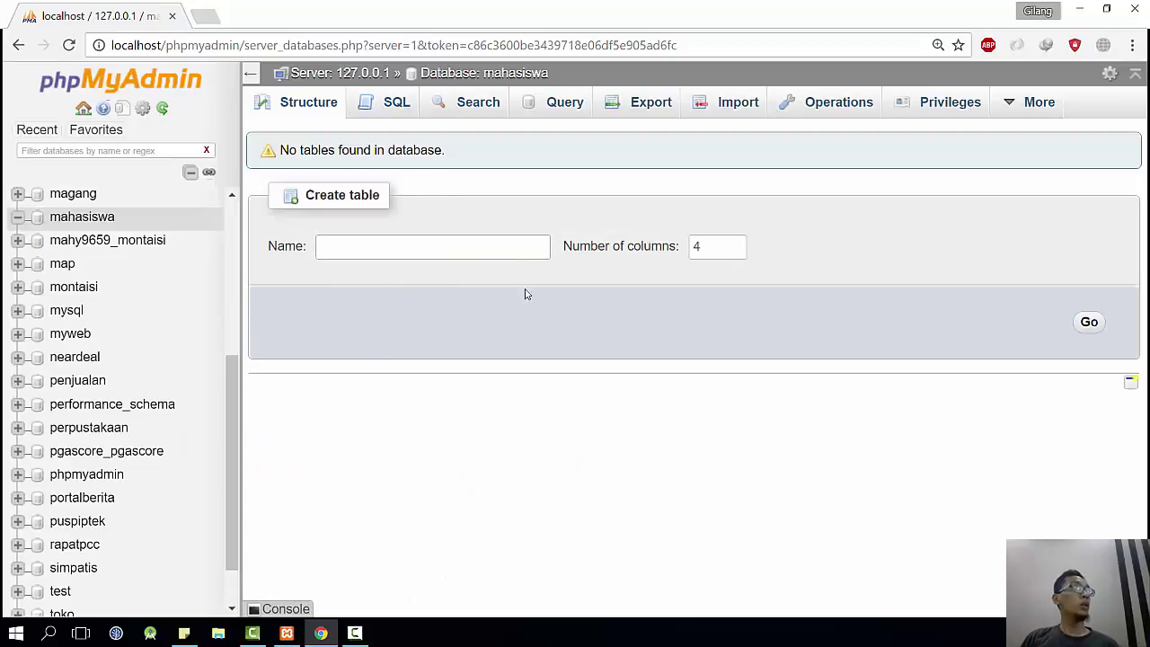
left_click(485, 245)
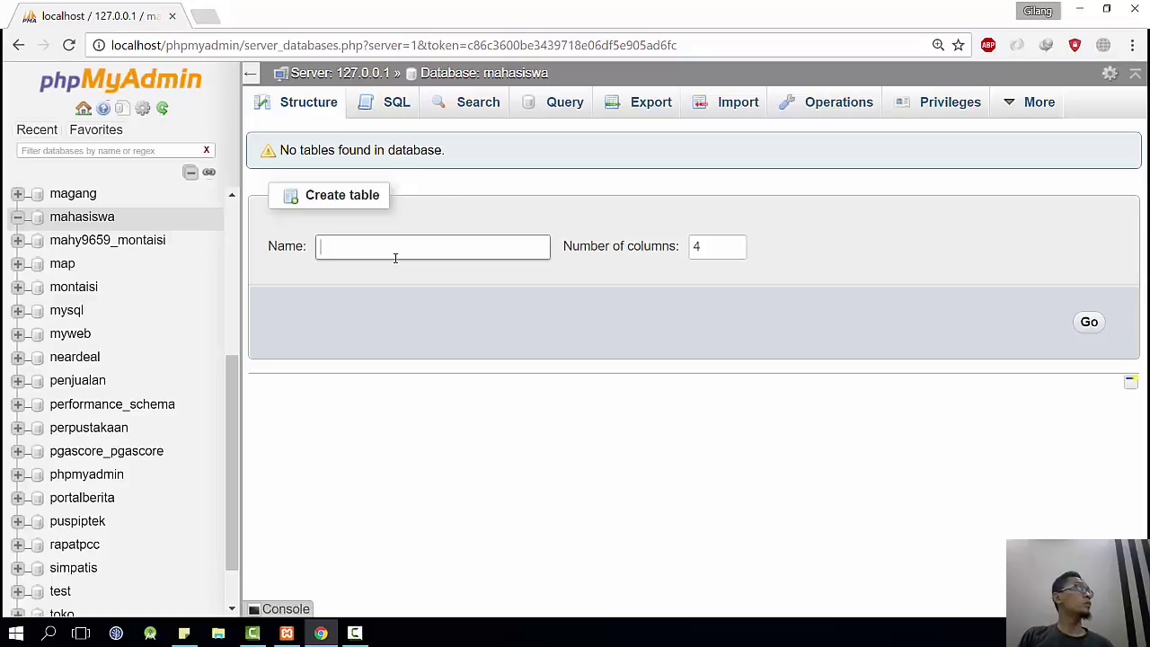
type("mas")
key("BackSpace")
key("BackSpace")
key("BackSpace")
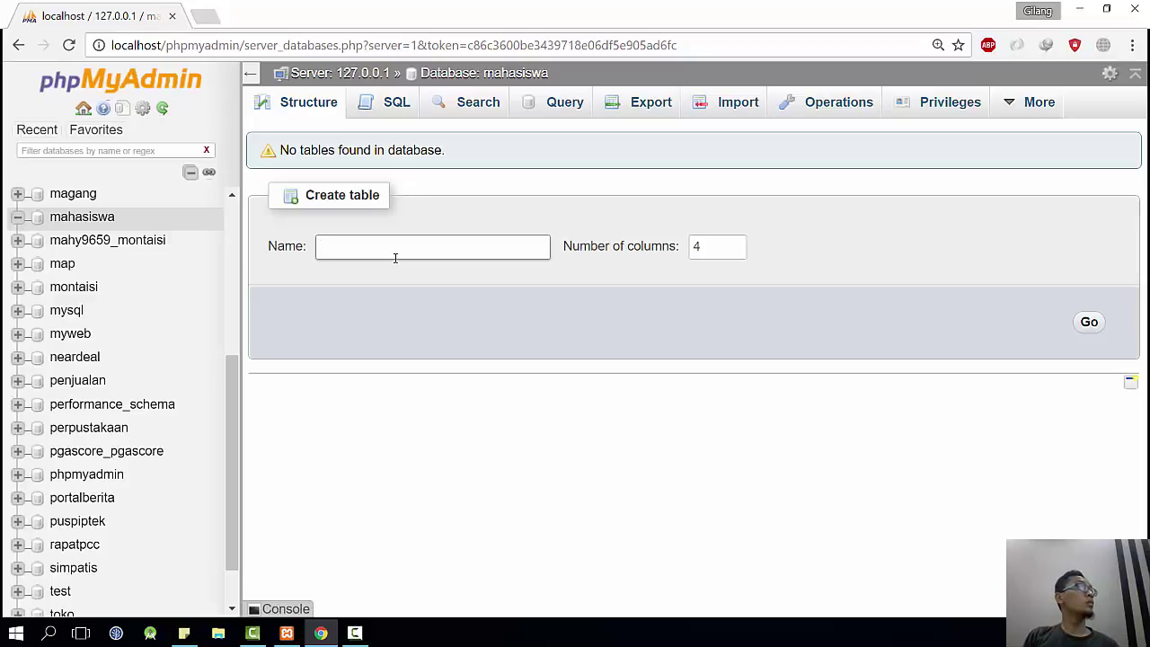
type("M")
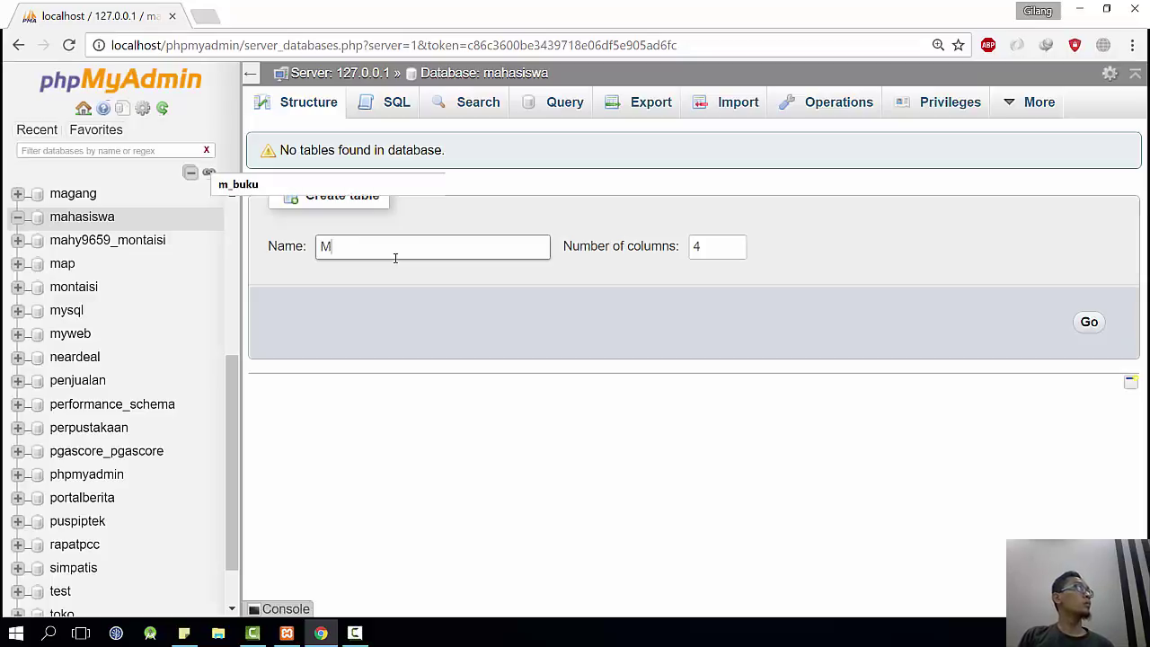
type("aster")
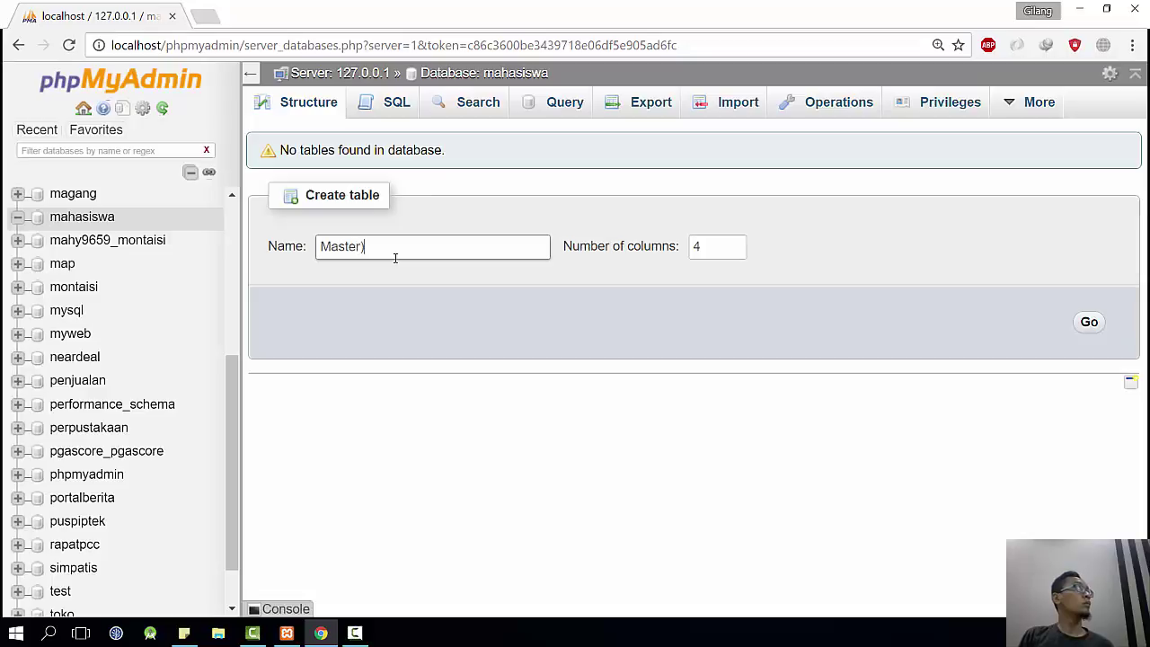
type("_Mahasis")
type("wa")
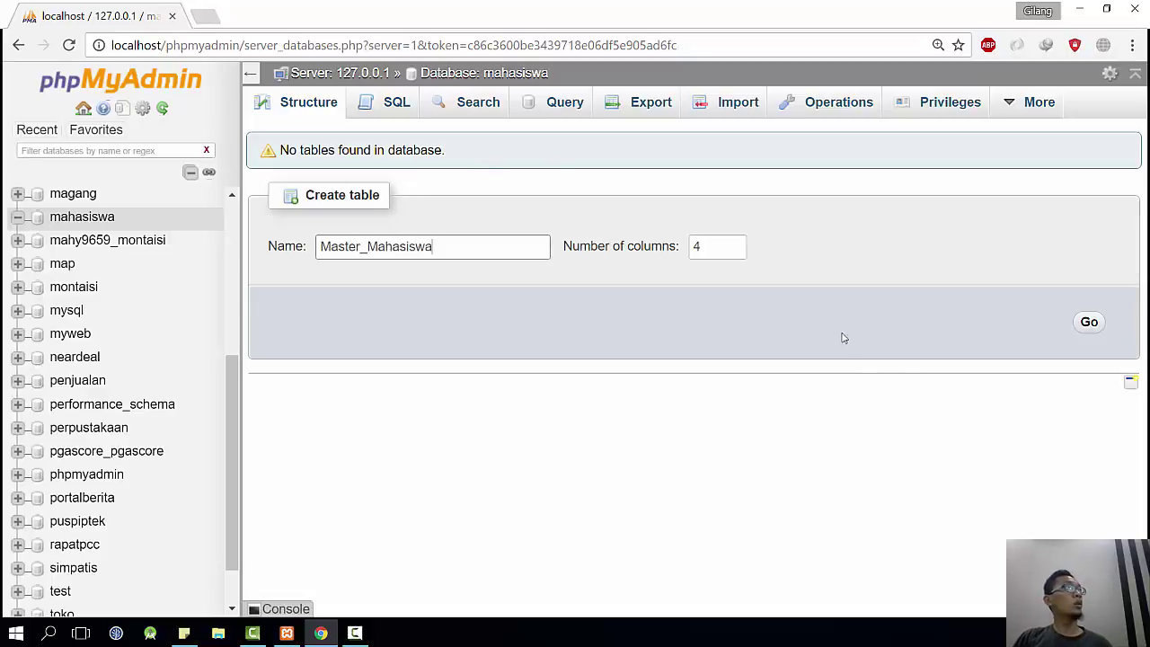
left_click(1089, 321)
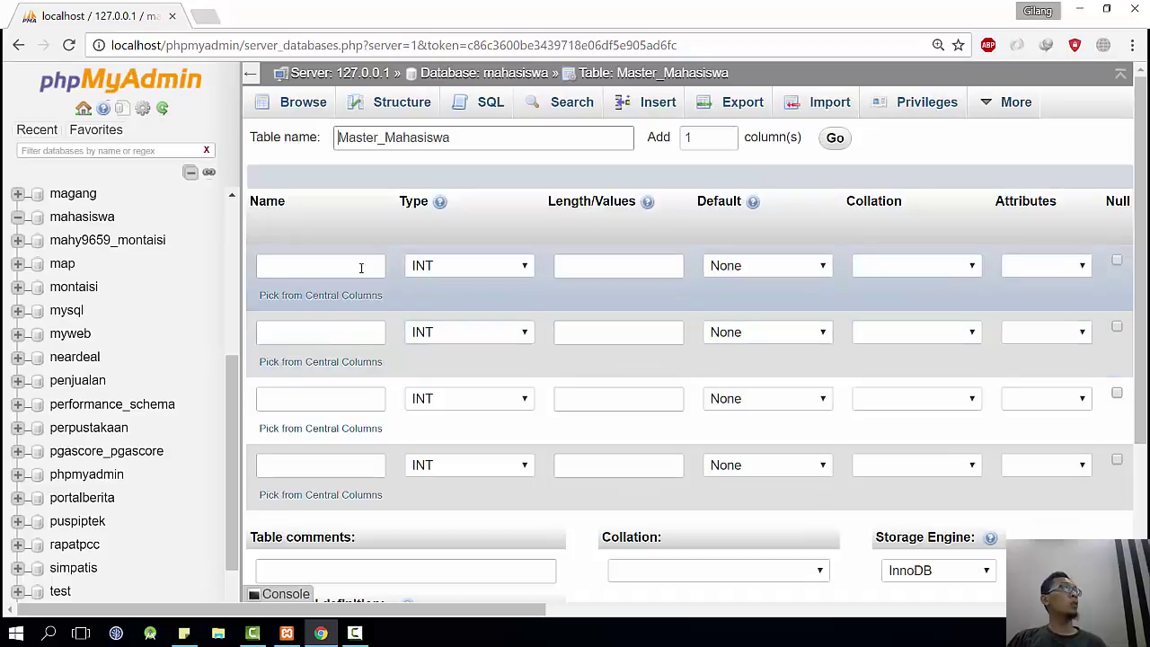
Name the table's first column id_mahasiswa
left_click(360, 264)
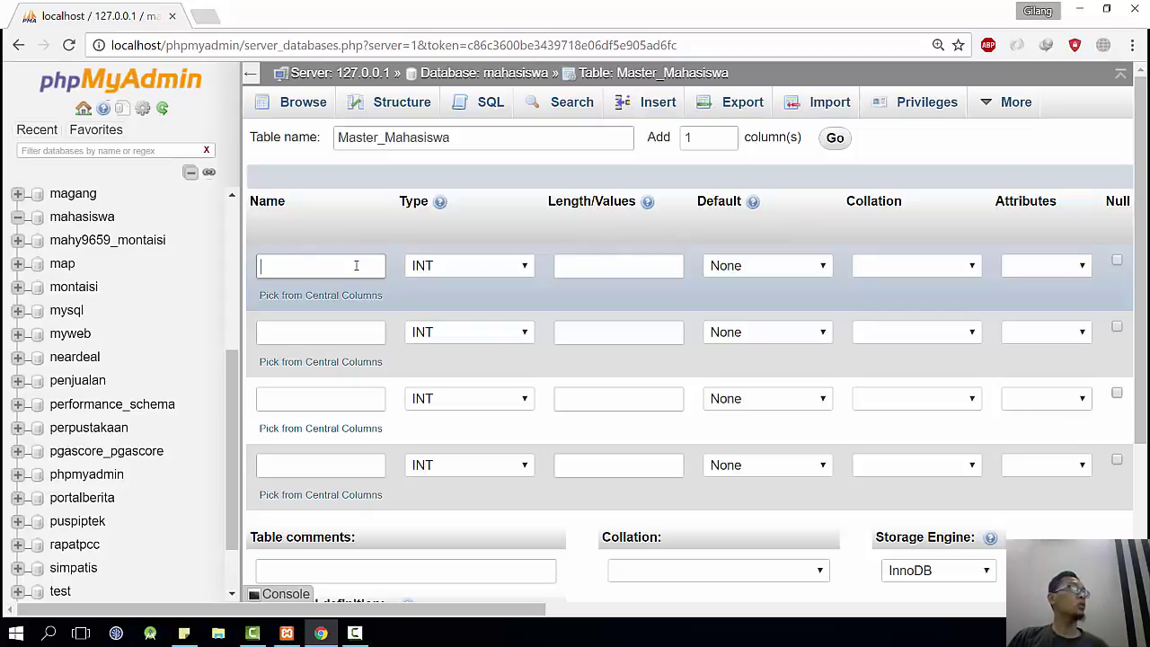
left_click(355, 265)
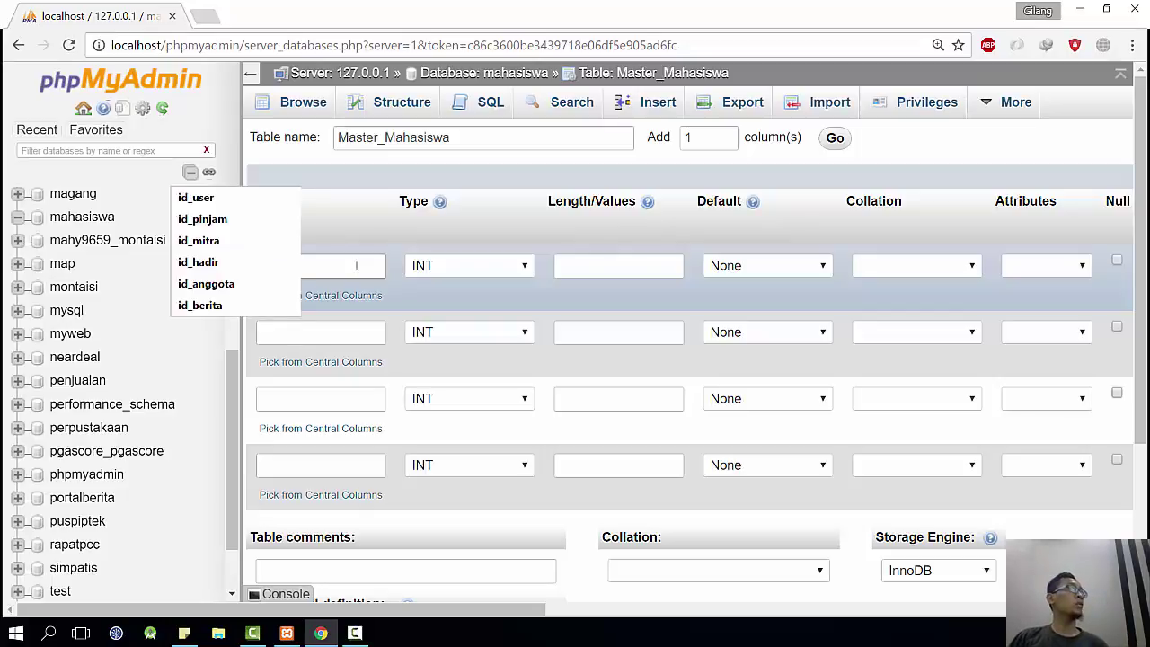
type("id")
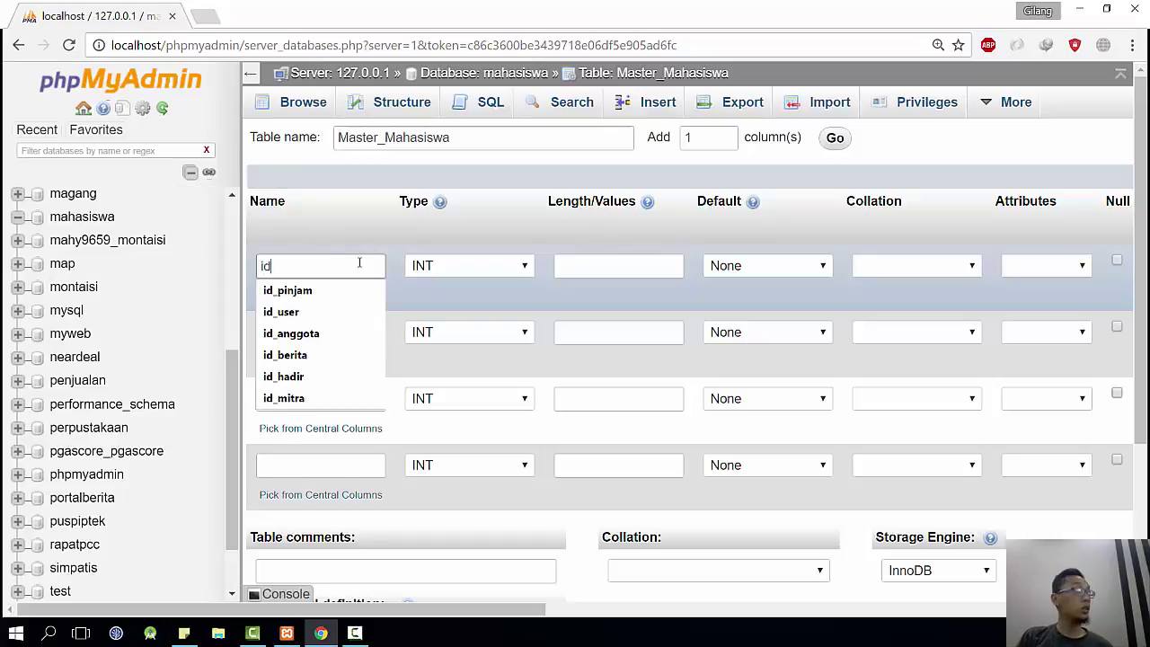
type("_mahas")
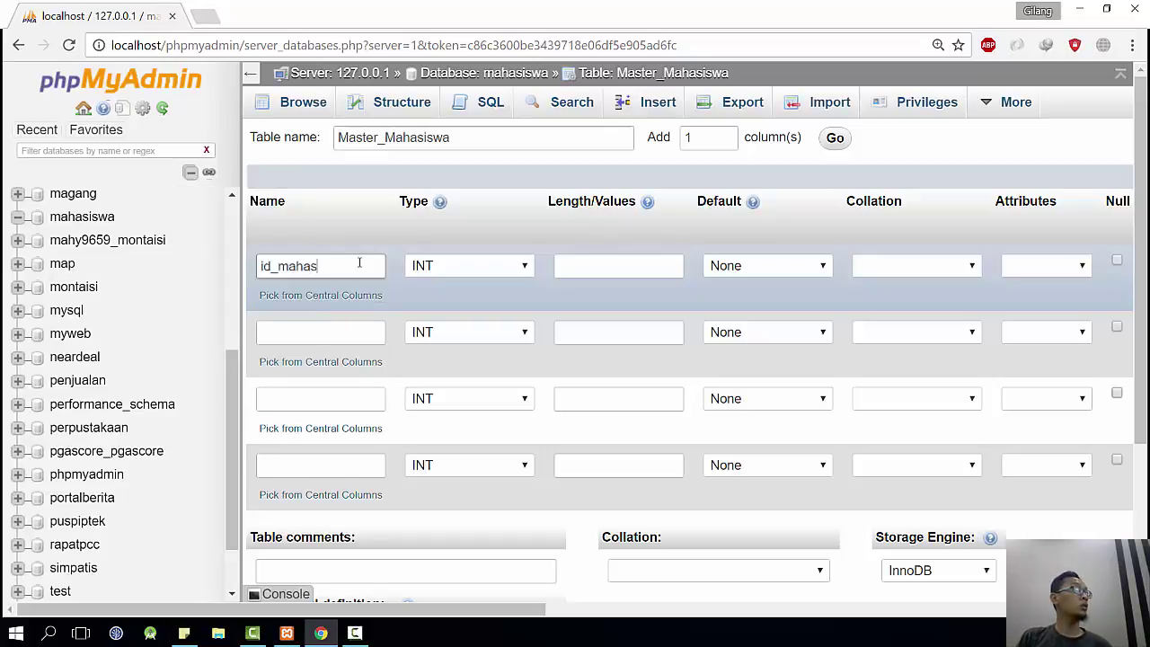
type("iswa")
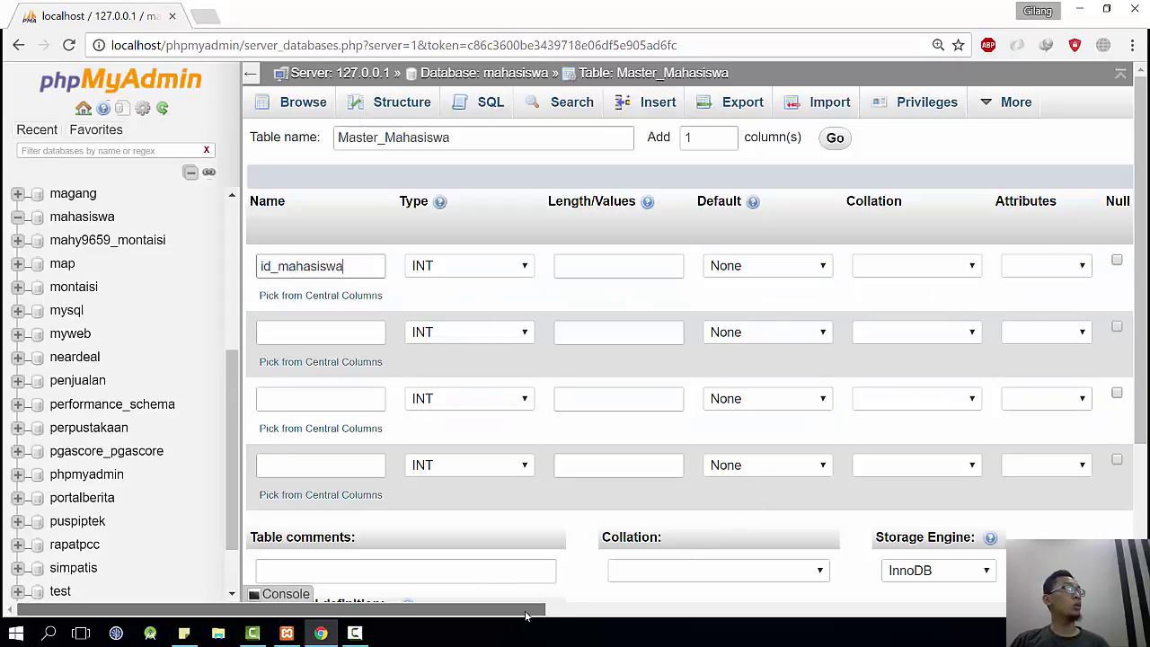
left_click_drag(523, 610, 763, 610)
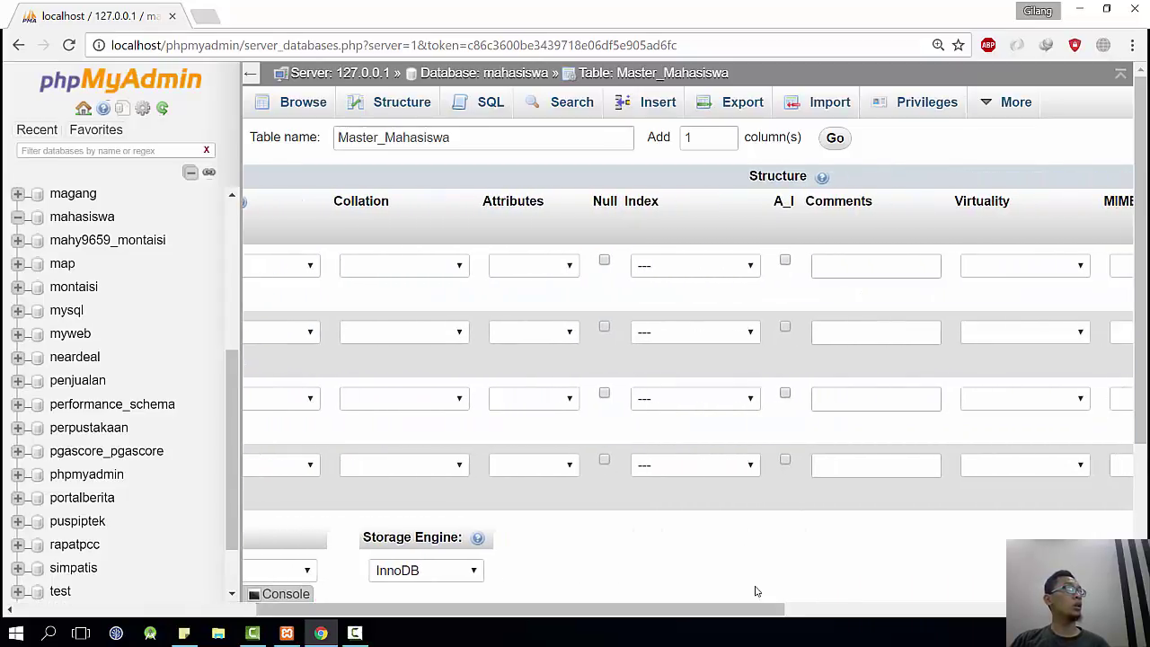
Make id_mahasiswa the PRIMARY key with auto-increment enabled
left_click(737, 262)
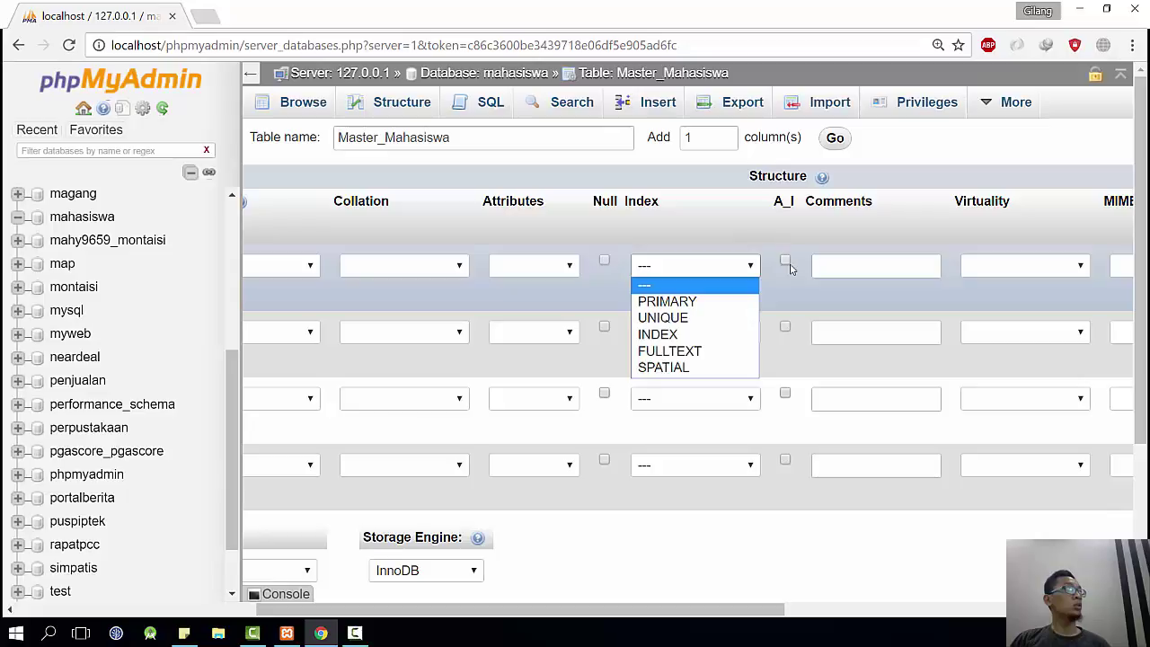
left_click(726, 296)
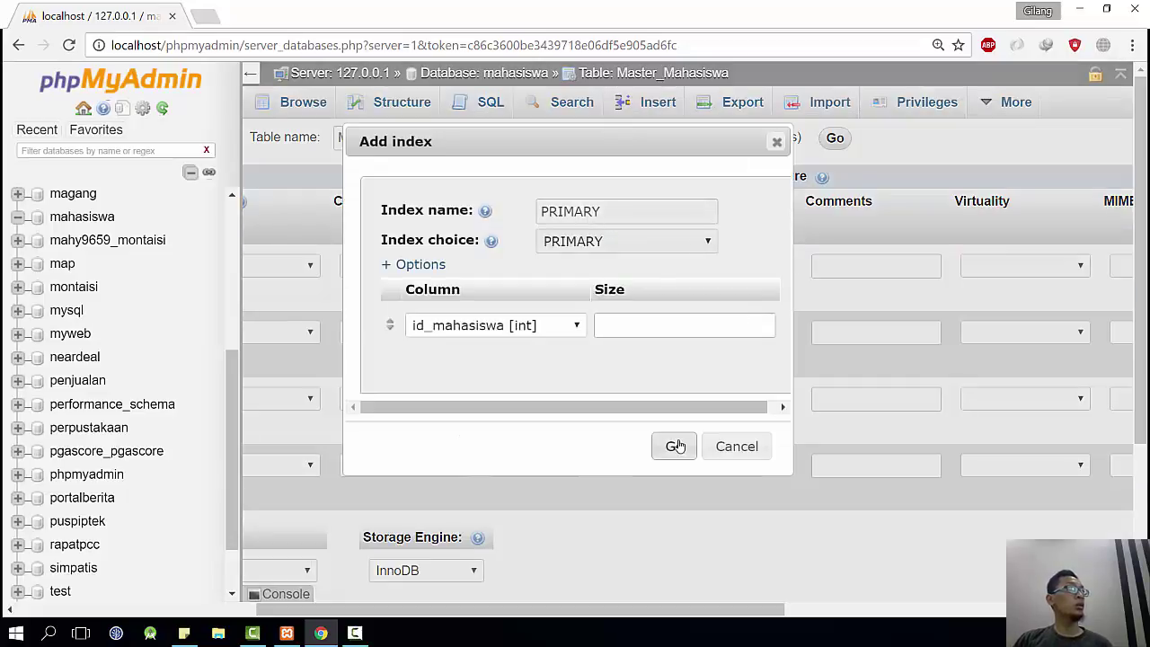
left_click(668, 444)
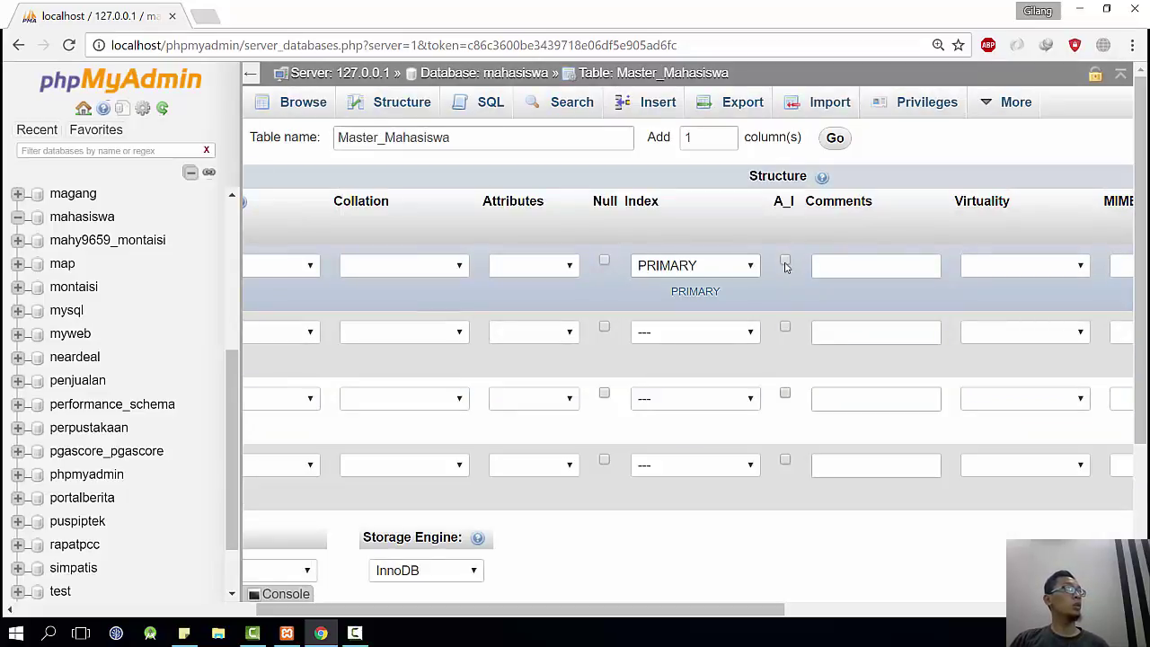
left_click(785, 262)
left_click_drag(654, 607, 359, 611)
scroll(593, 564, "down", 2)
scroll(600, 526, "up", 3)
left_click(602, 552)
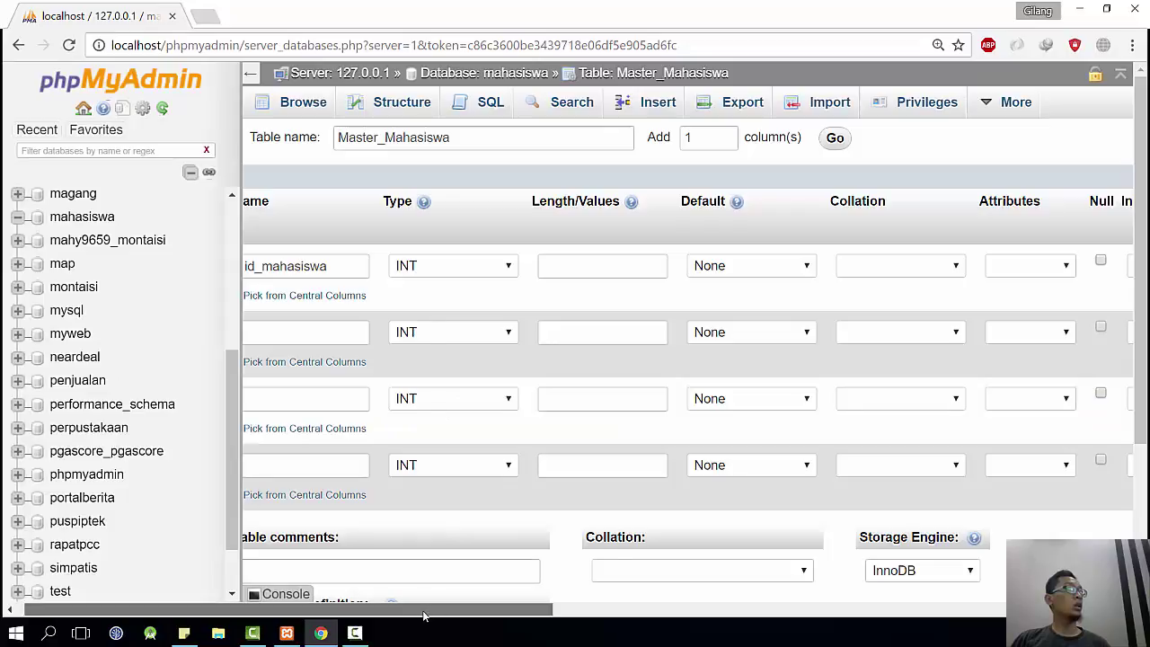
left_click_drag(431, 607, 422, 609)
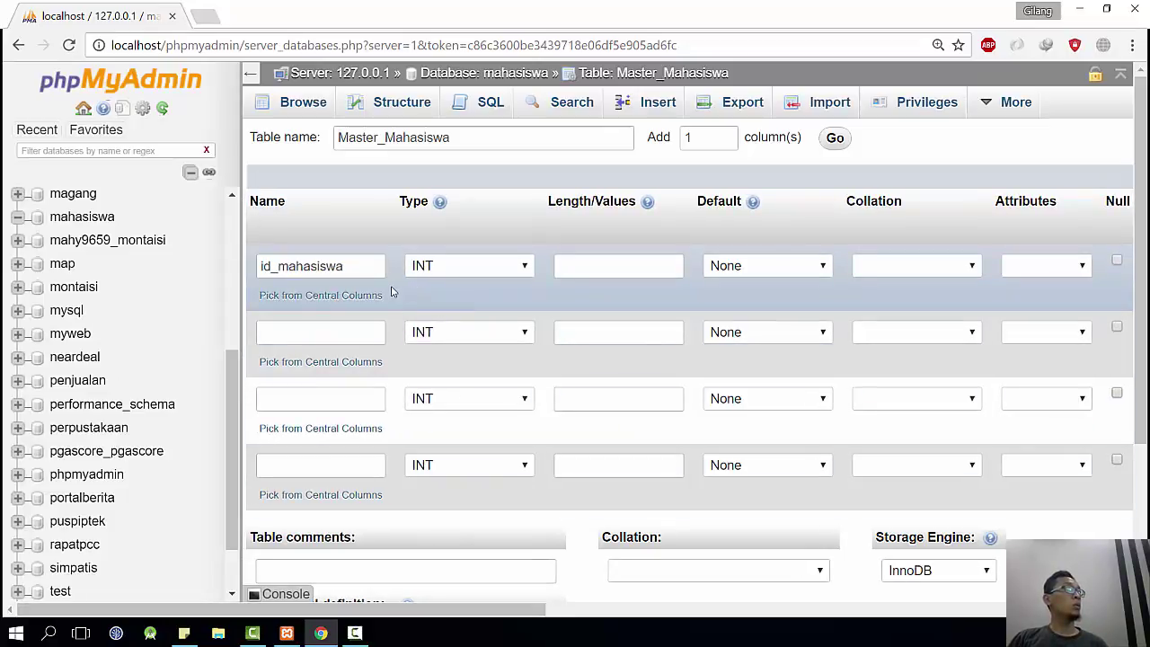
Define the second column nama_mahasiswa as VARCHAR with length 100
left_click(357, 334)
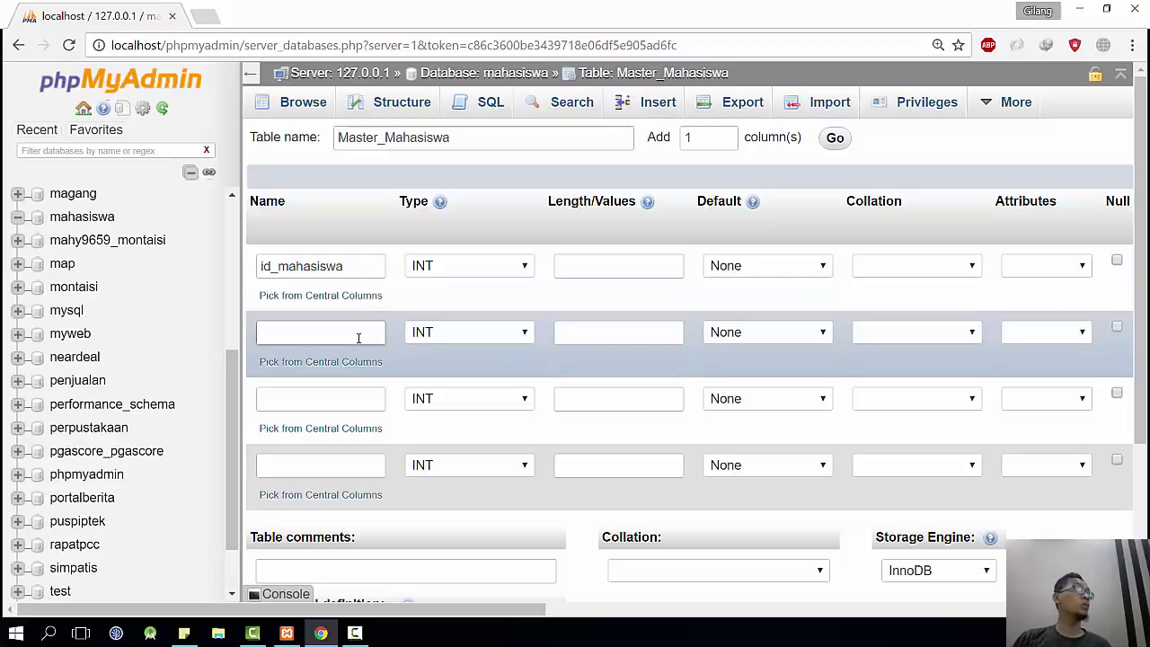
type("nama_")
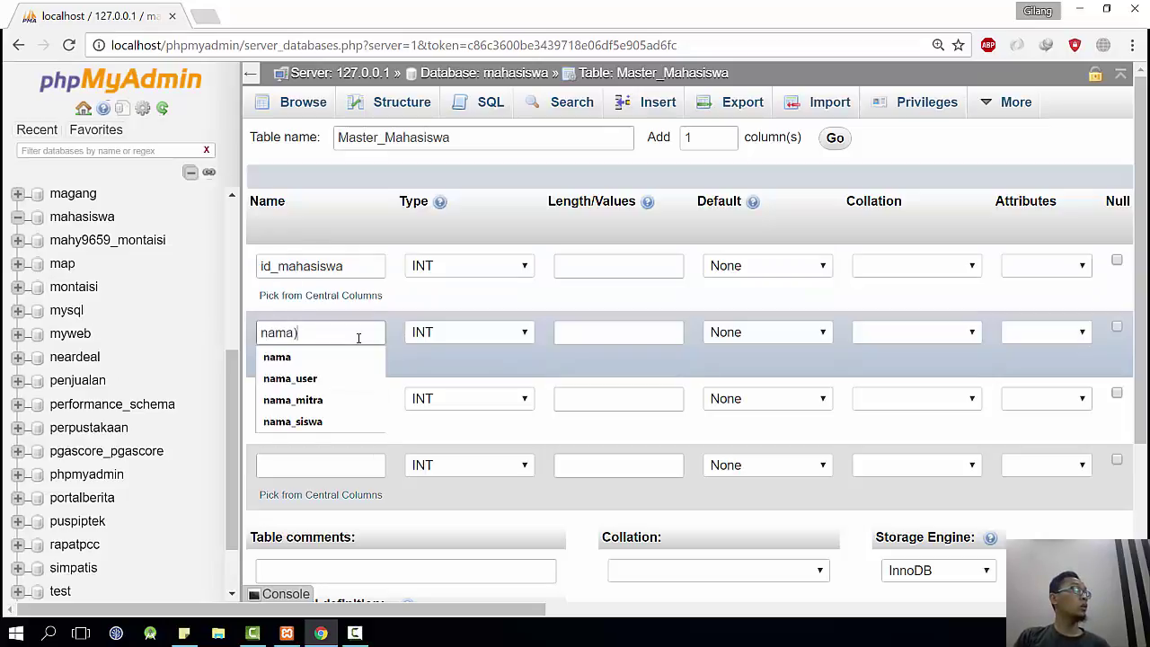
type("mahasi")
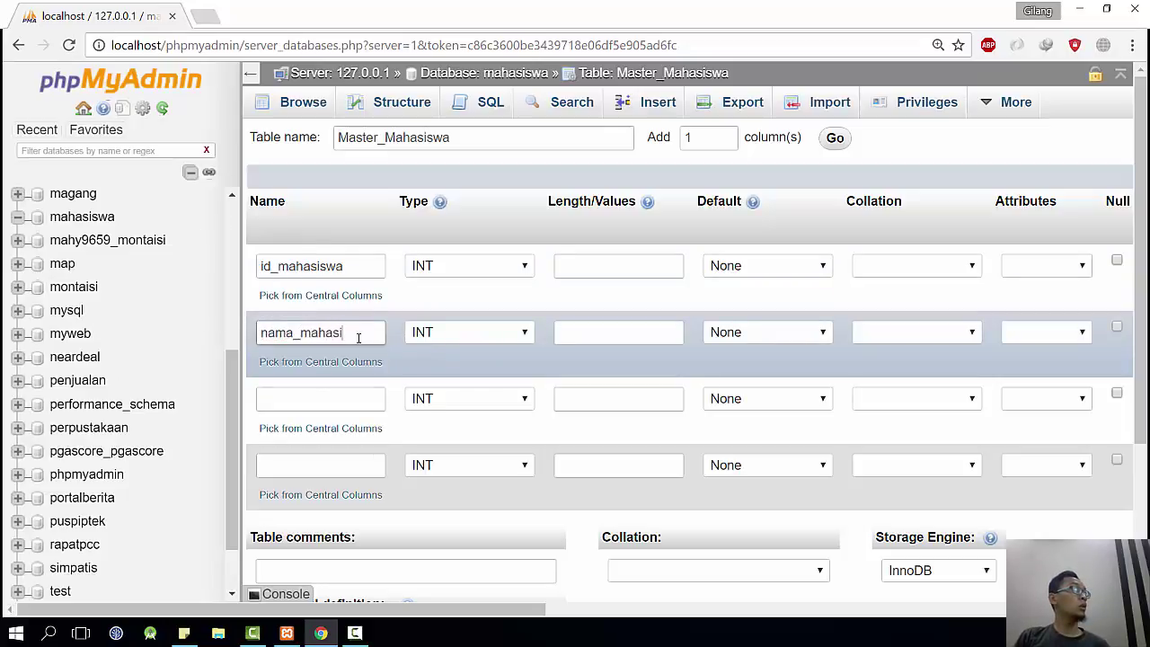
type("swa")
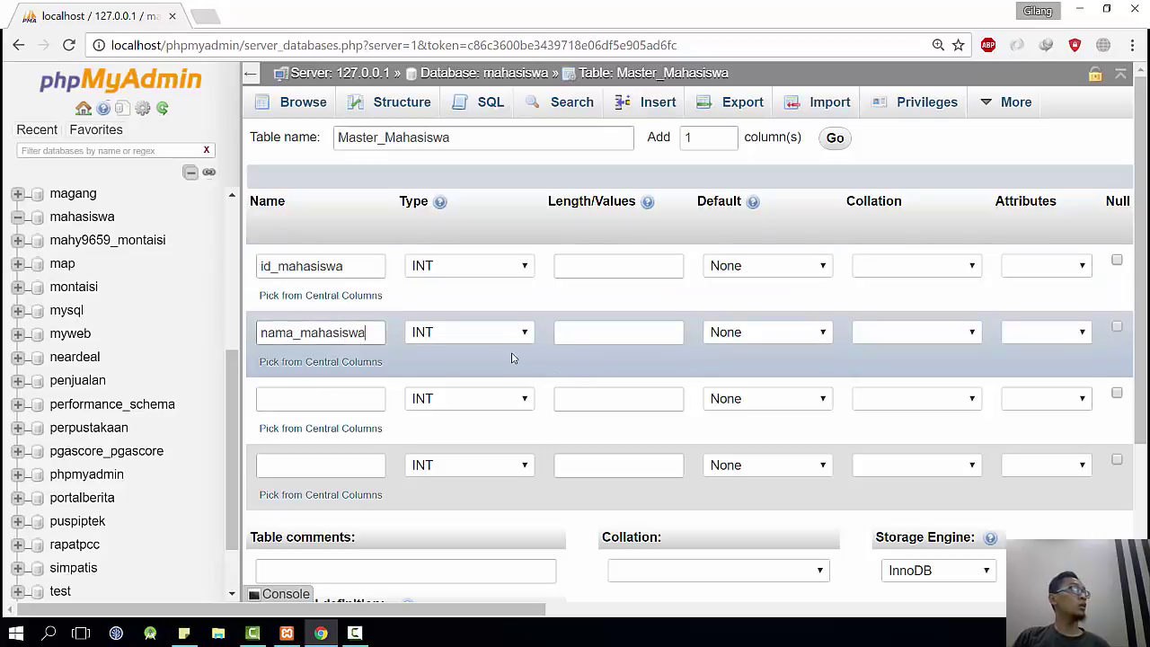
left_click(500, 335)
left_click(498, 26)
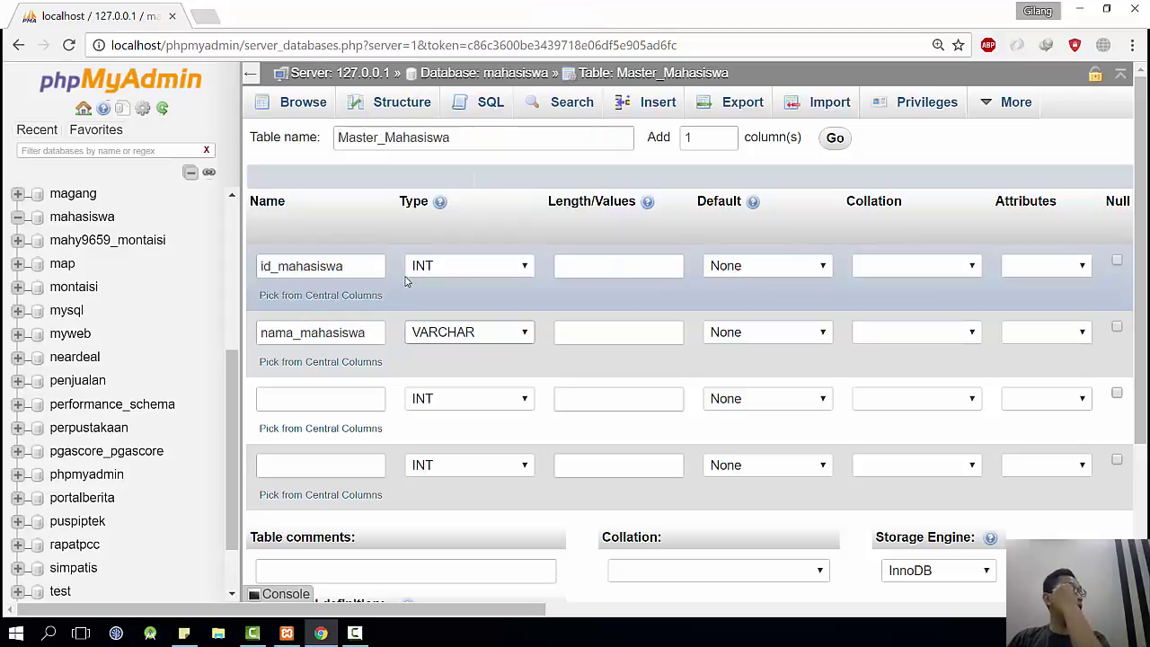
left_click(628, 331)
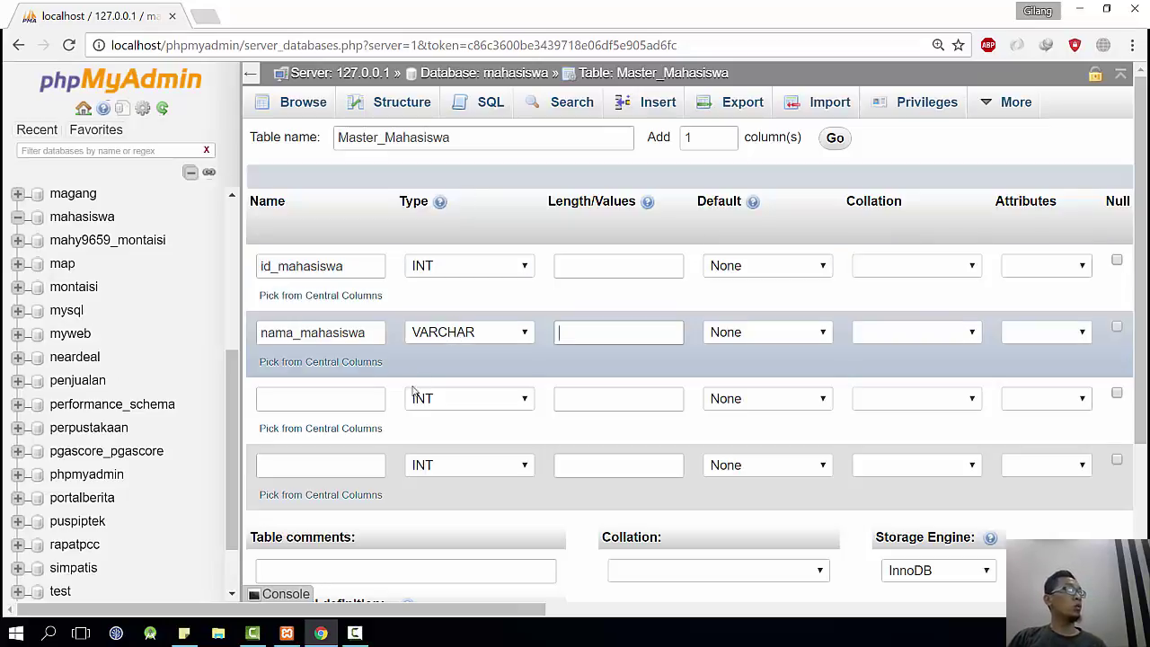
left_click(440, 400)
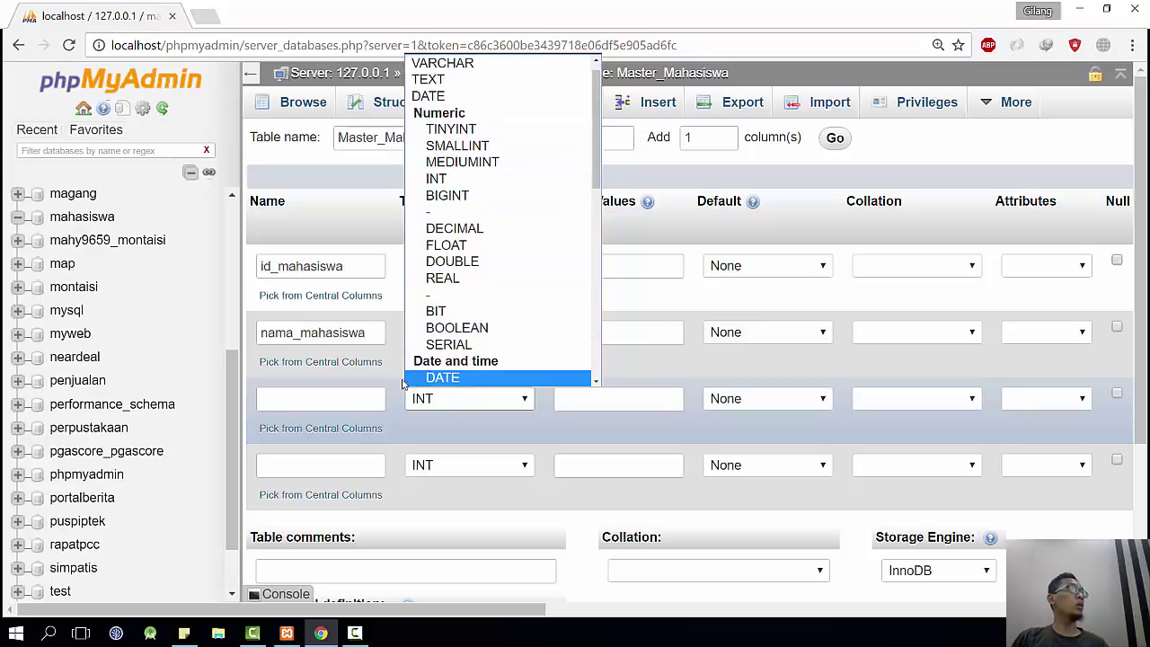
left_click(354, 398)
left_click(611, 332)
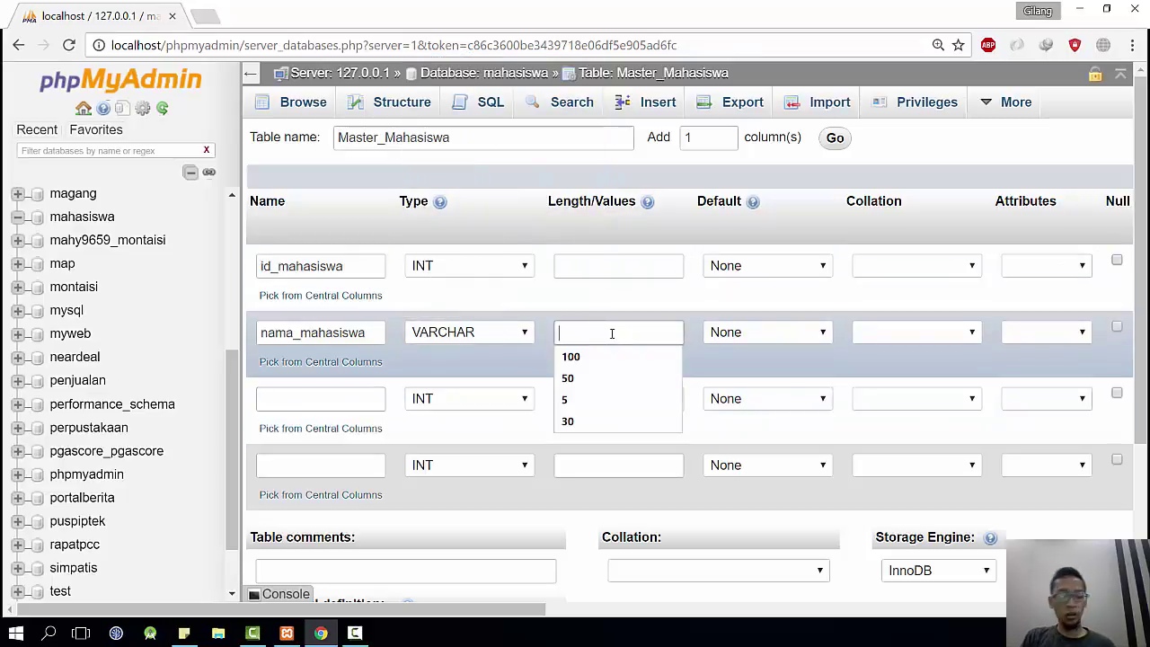
type("100")
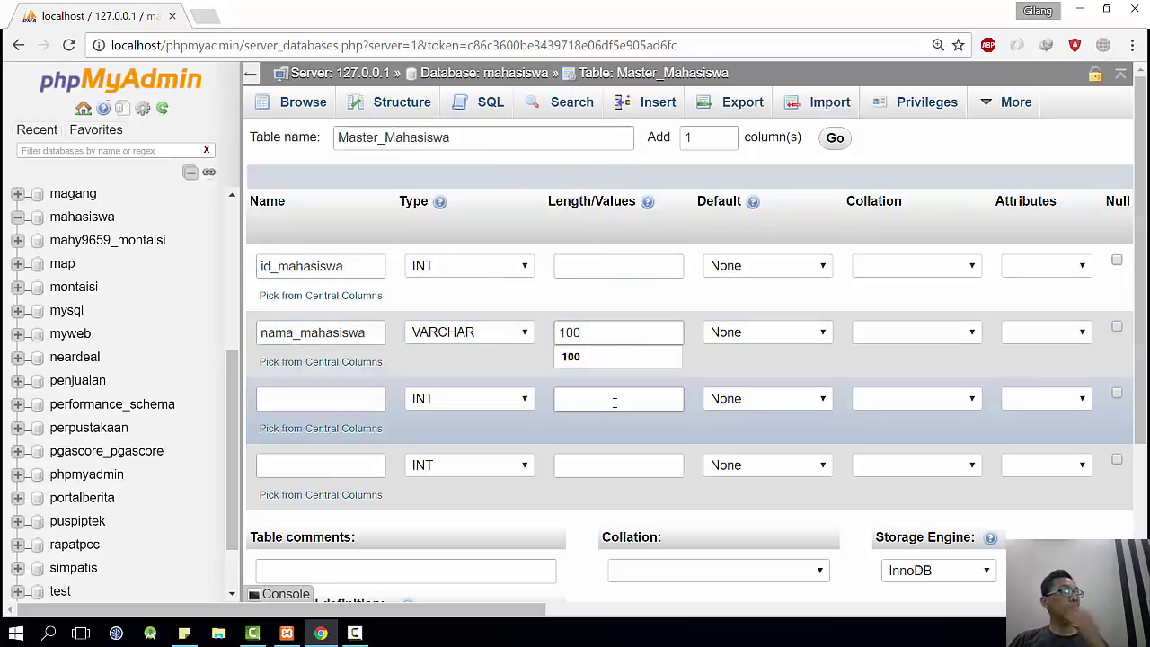
Name the third column jurusan_mahasiswa
left_click(318, 395)
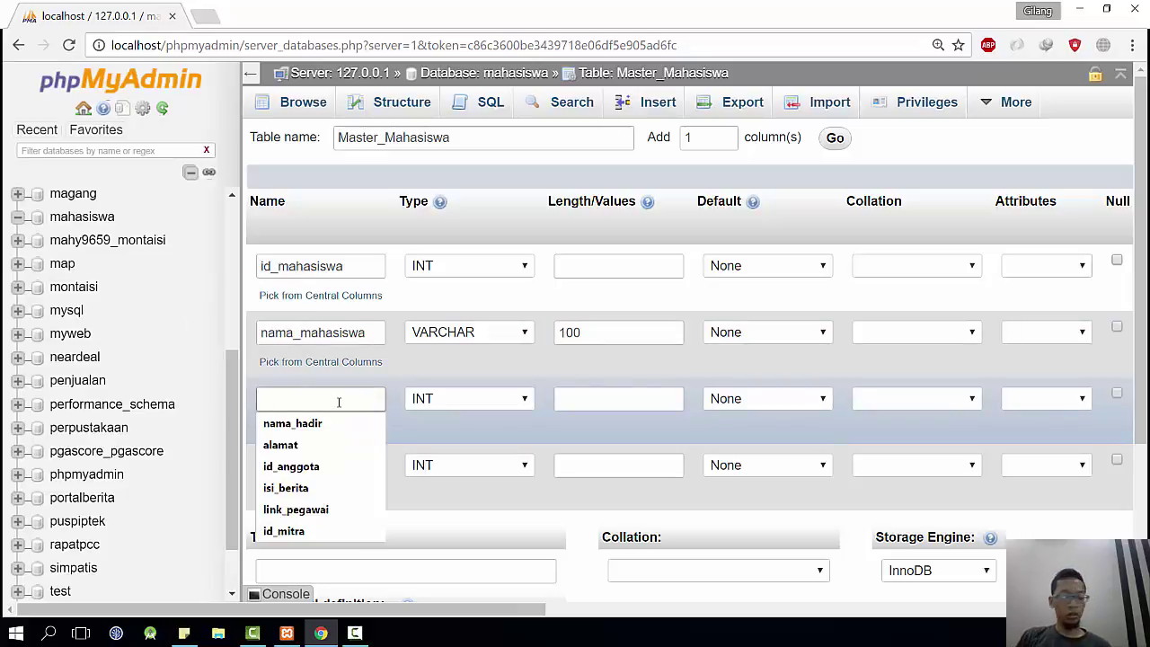
type("kelas")
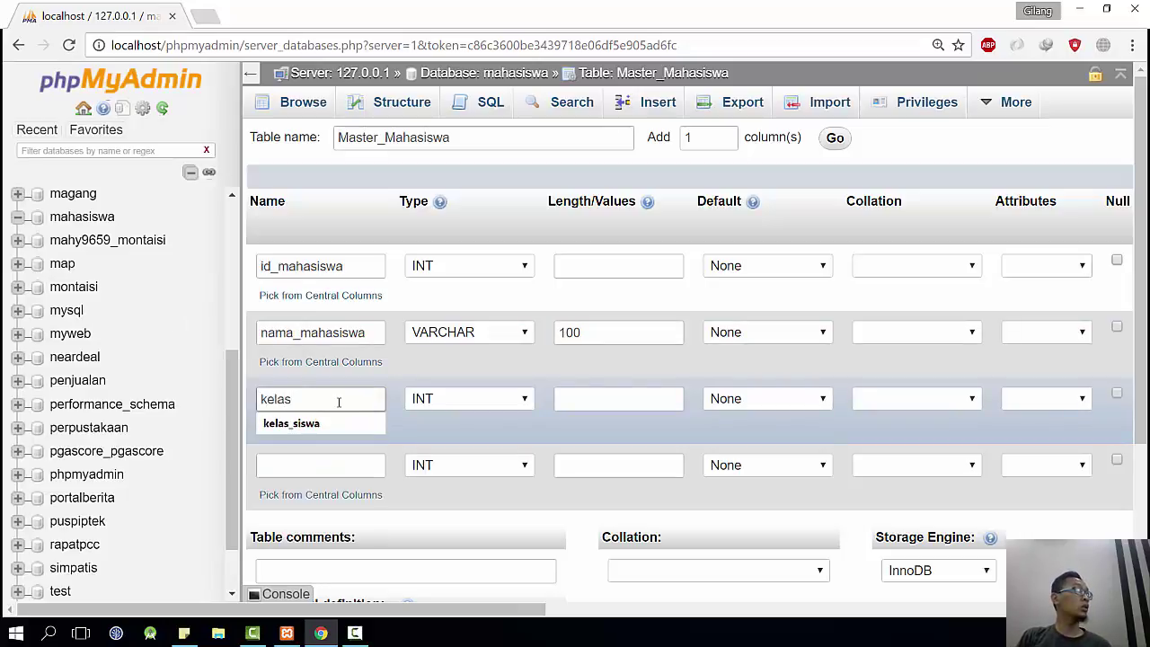
type("_mahasiswa")
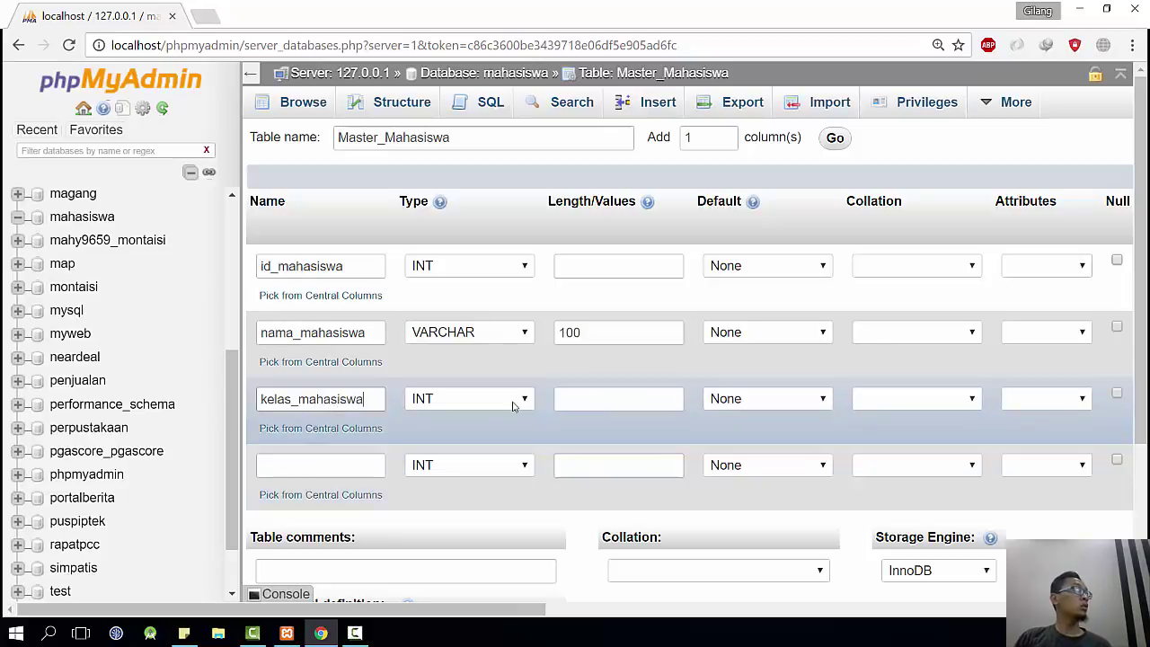
left_click(514, 403)
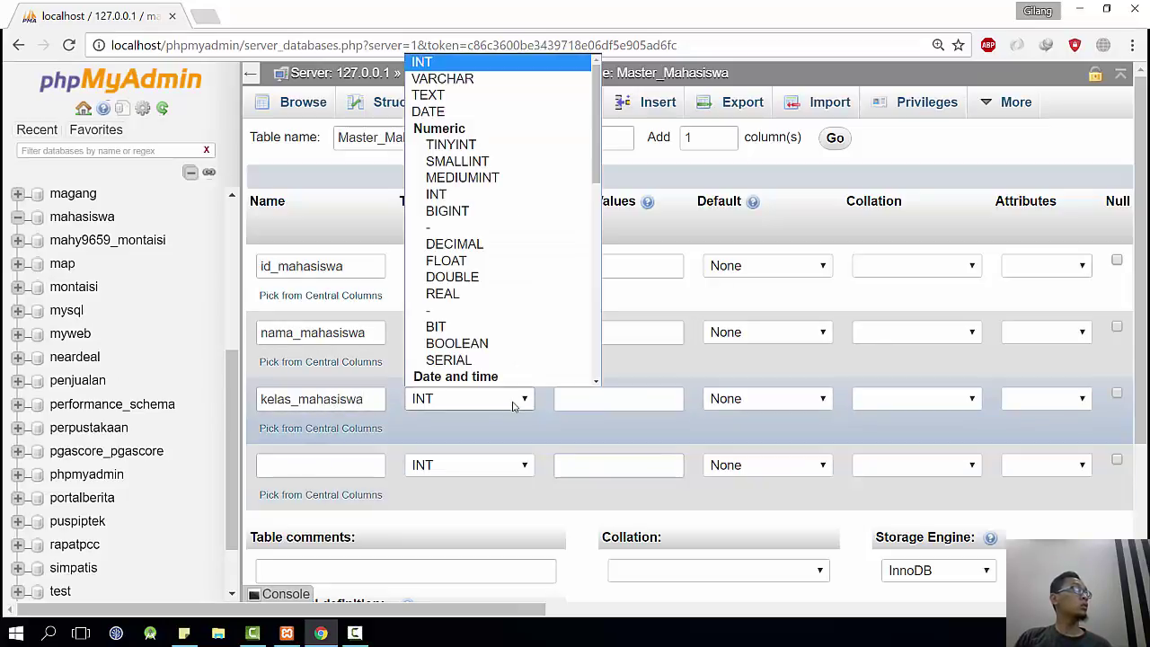
key("Up")
left_click(363, 398)
double_click(363, 398)
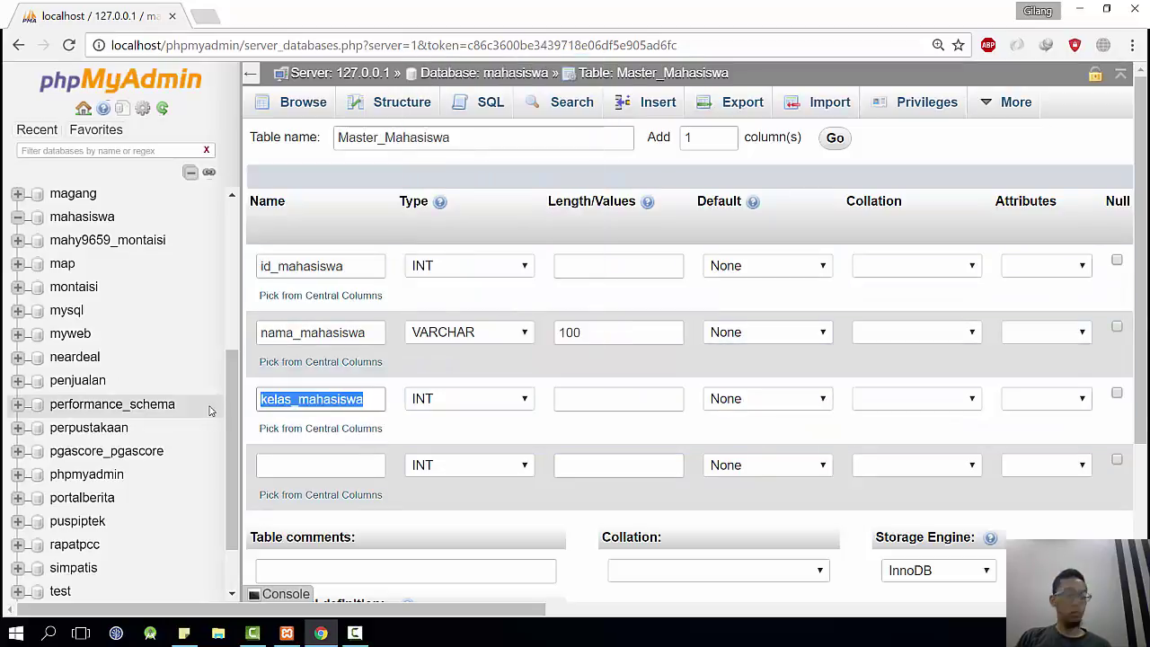
type("Jurusan")
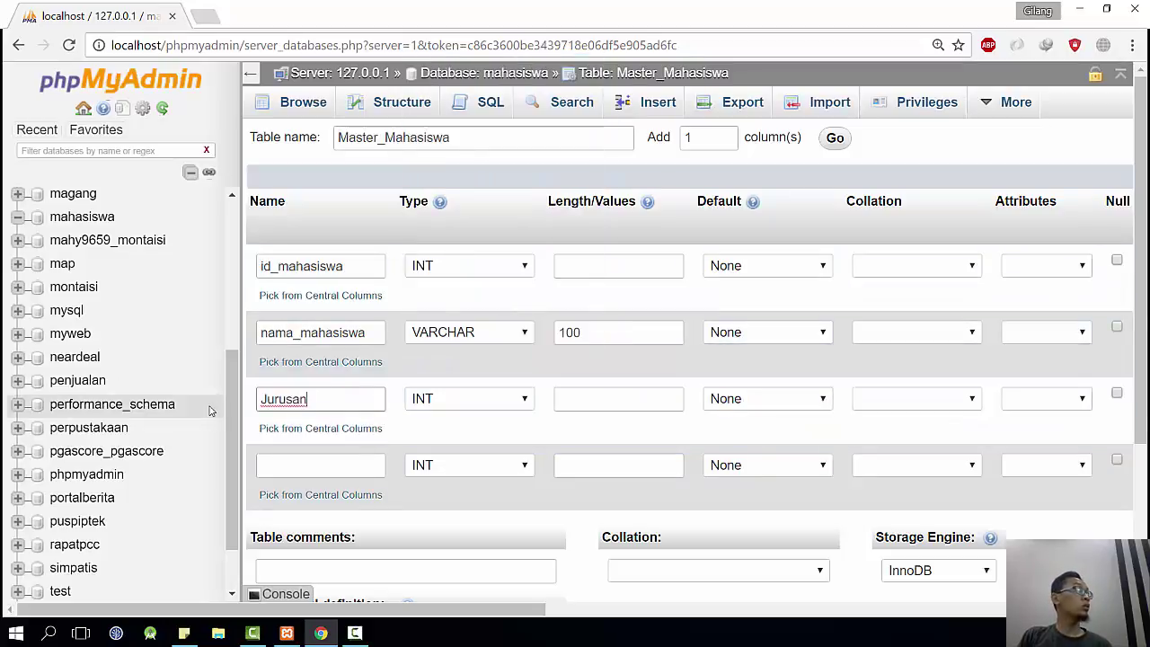
key("BackSpace")
key("BackSpace")
key("BackSpace")
key("BackSpace")
key("BackSpace")
key("BackSpace")
type("jurusan_mah")
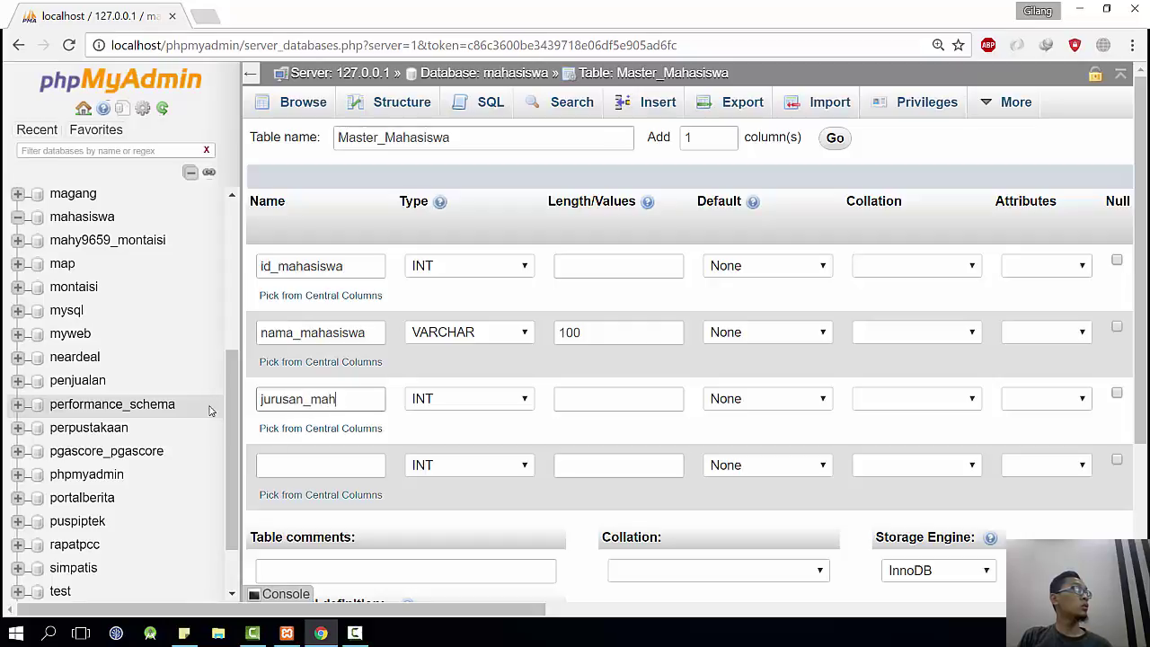
type("asiswa")
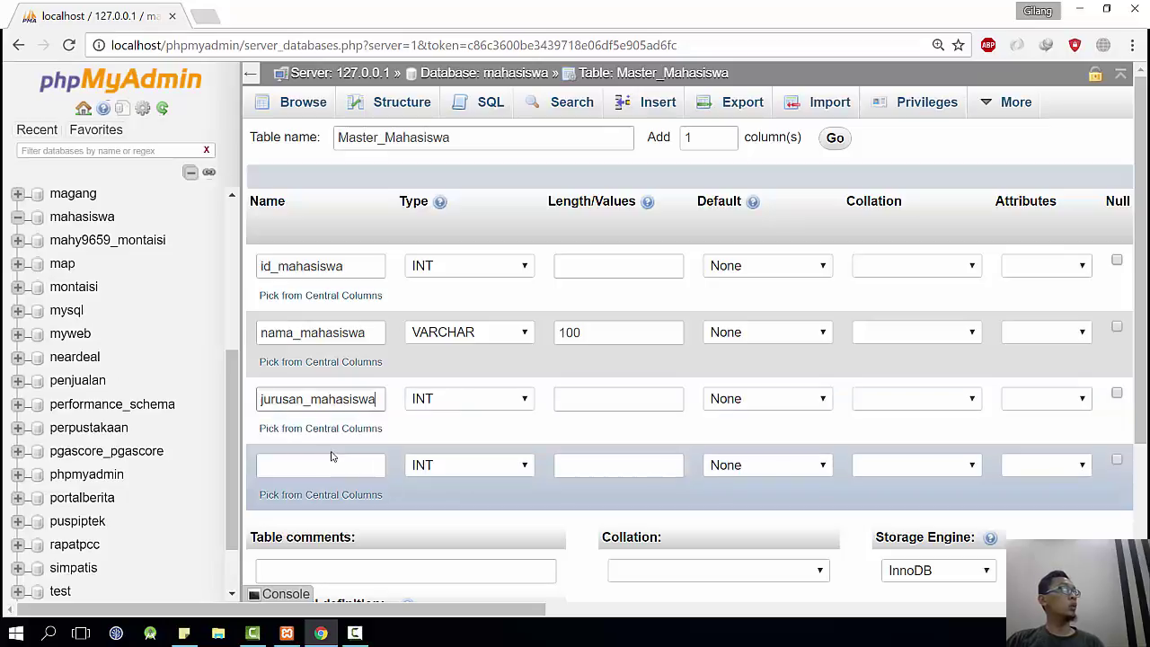
left_click(352, 456)
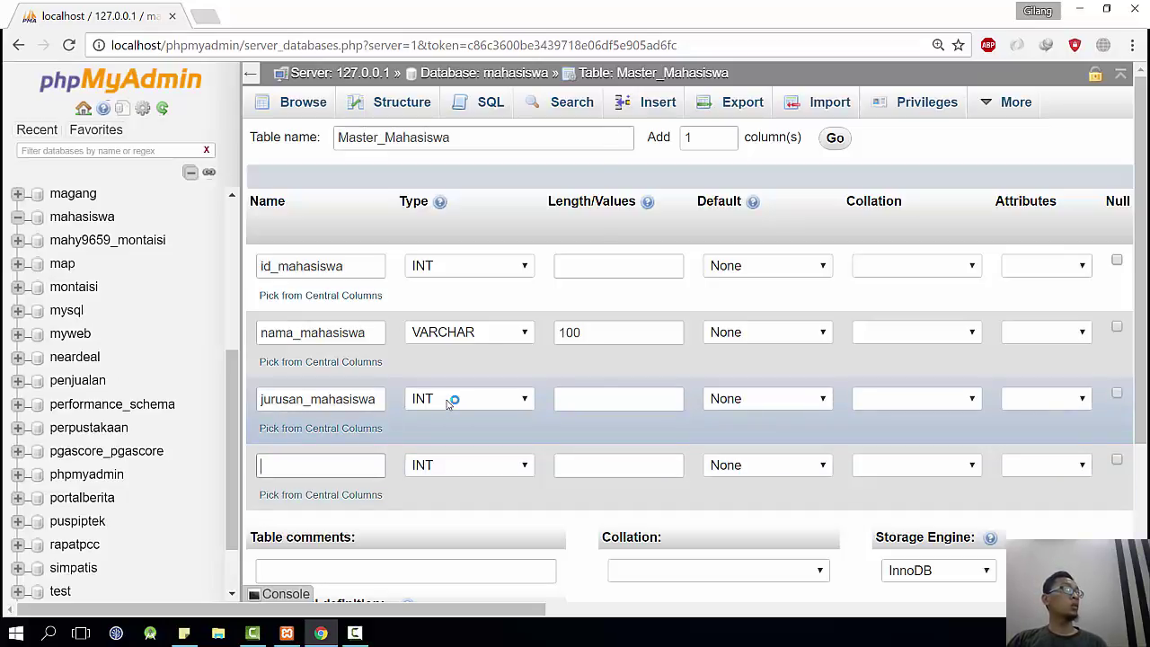
Set jurusan_mahasiswa's type to VARCHAR with length 50
left_click(449, 401)
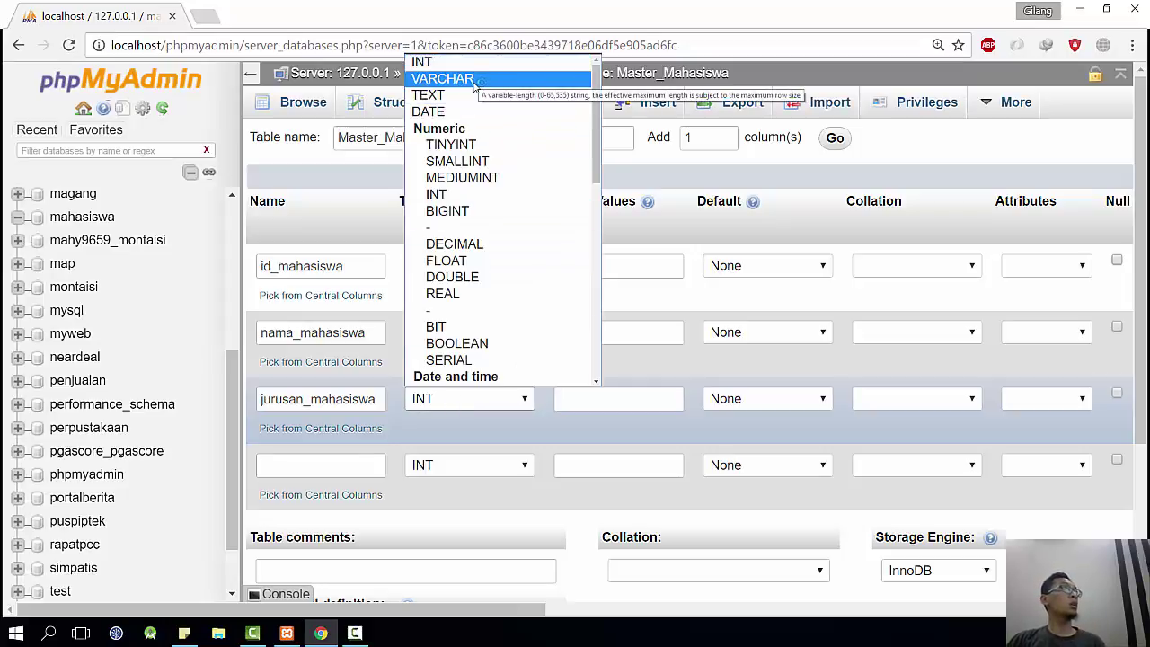
left_click(467, 82)
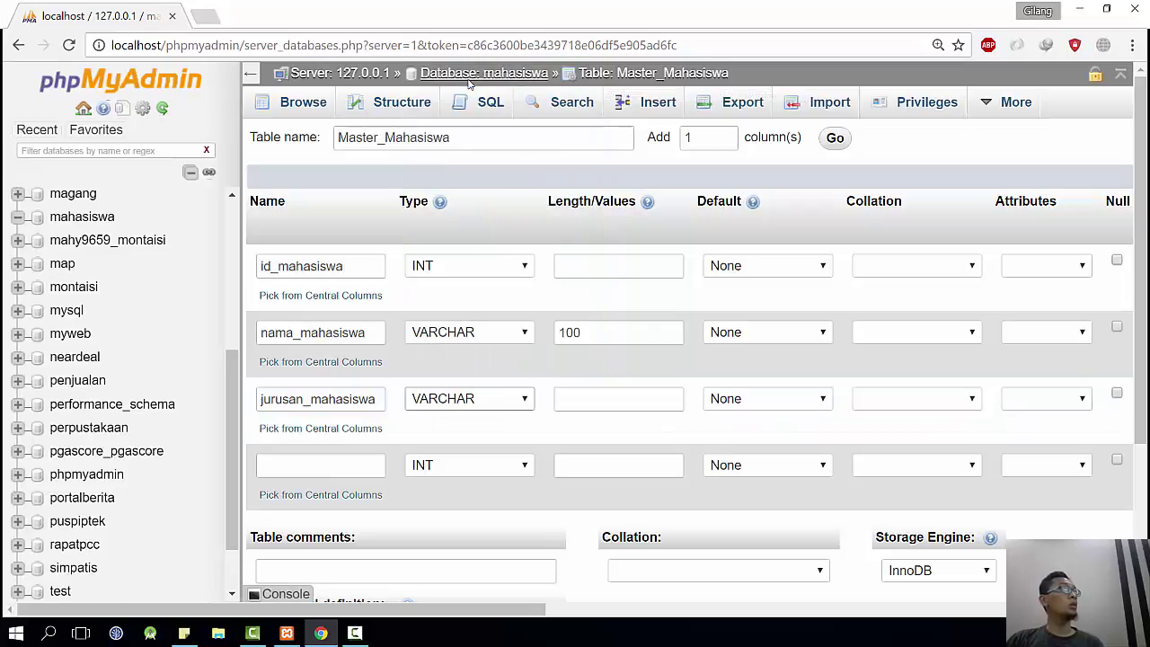
left_click(604, 401)
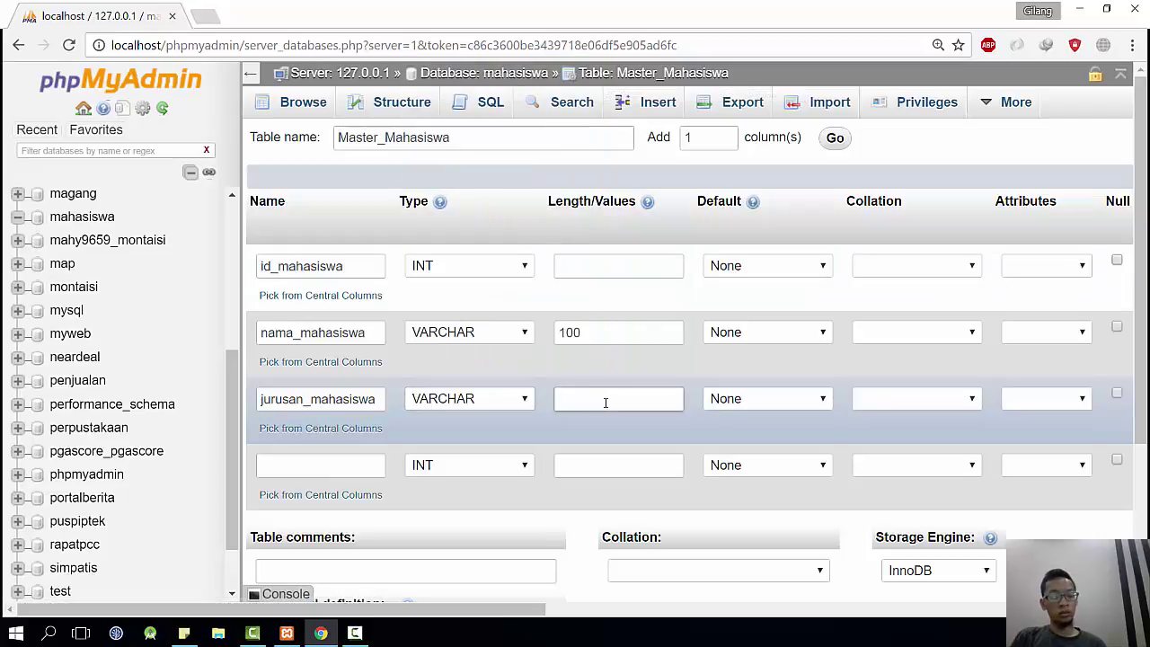
type("50")
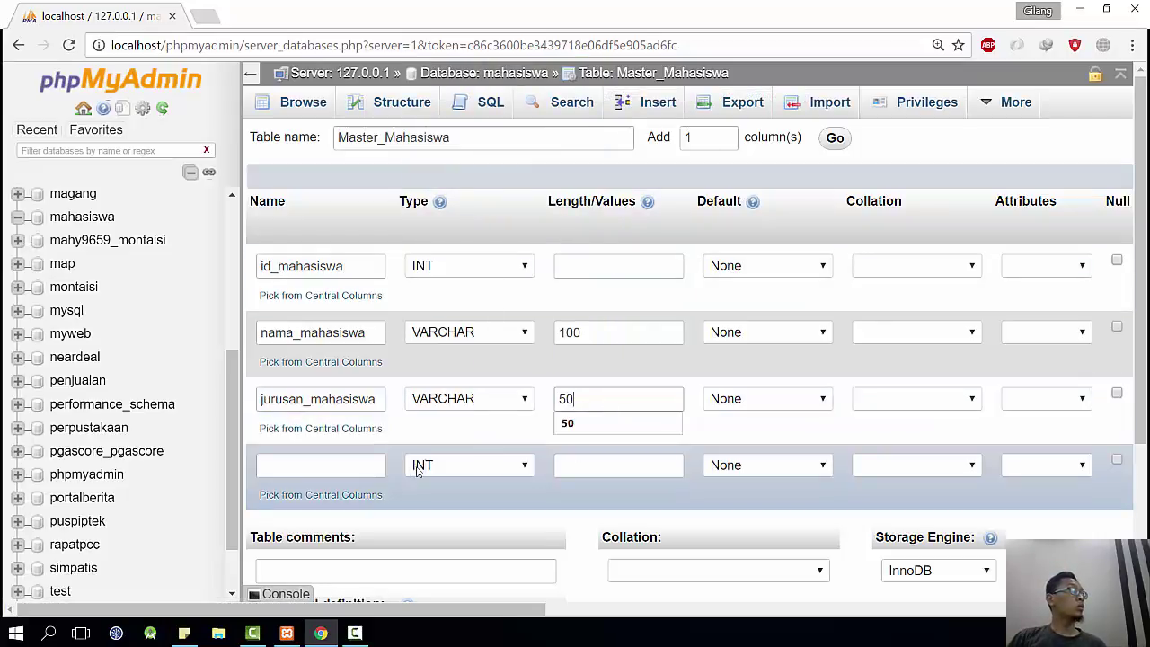
left_click(369, 464)
Name the fourth column prodi_mahasiswa and change its type from INT to VARCHAR
left_click(340, 467)
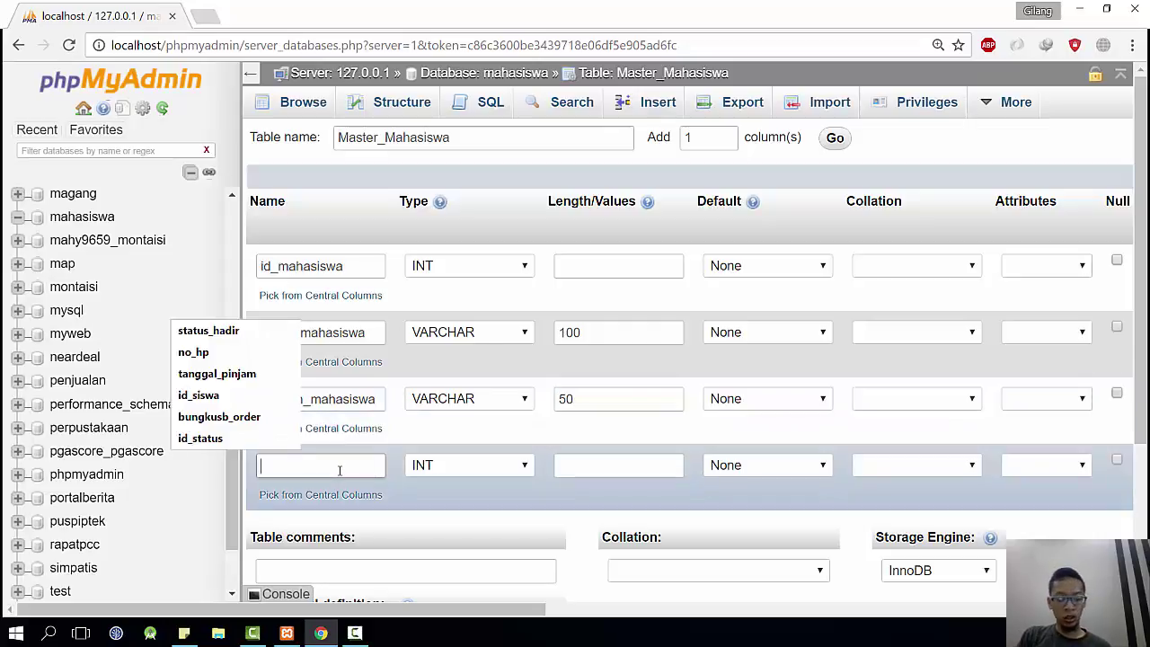
type("prodi_mahasiswa")
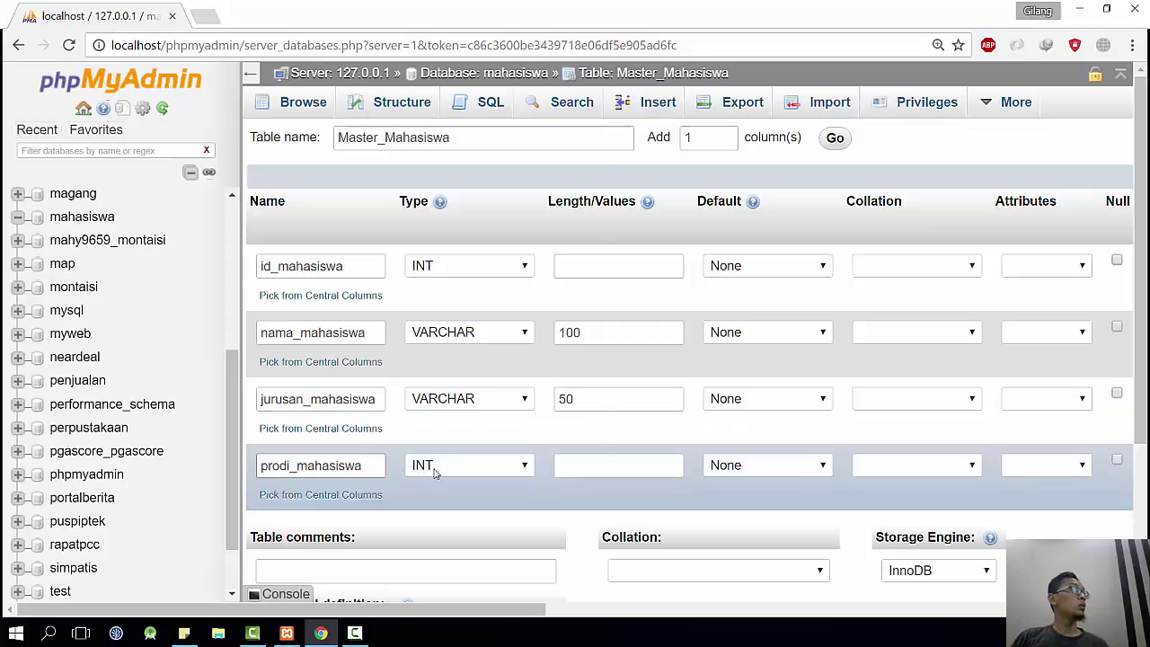
left_click(424, 465)
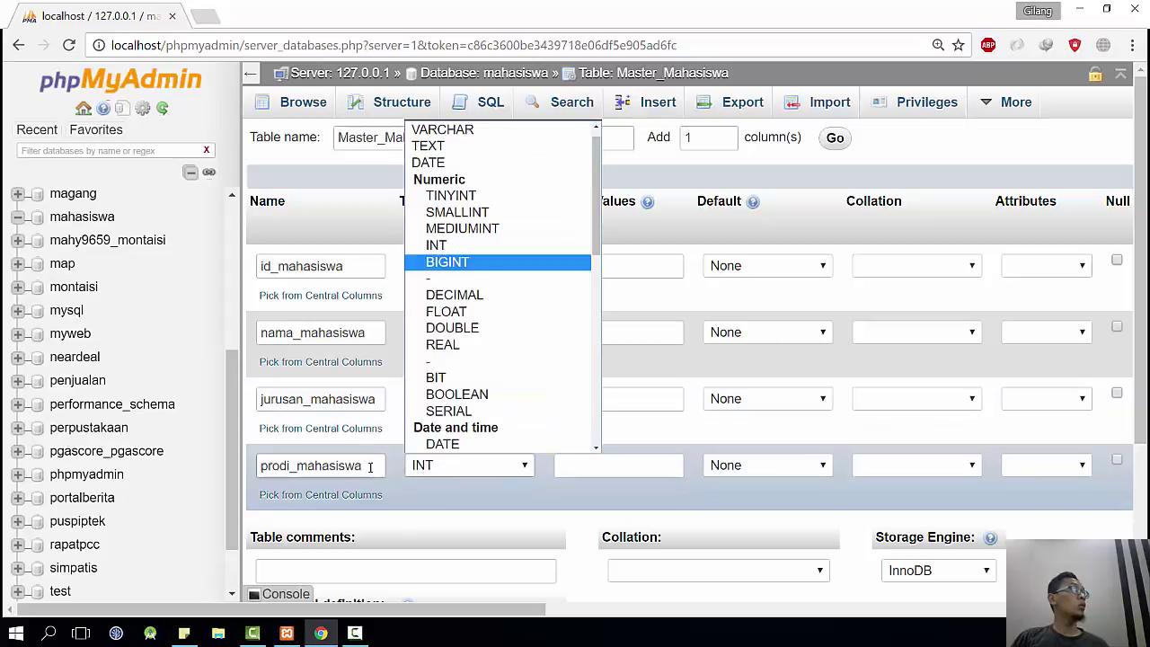
double_click(329, 465)
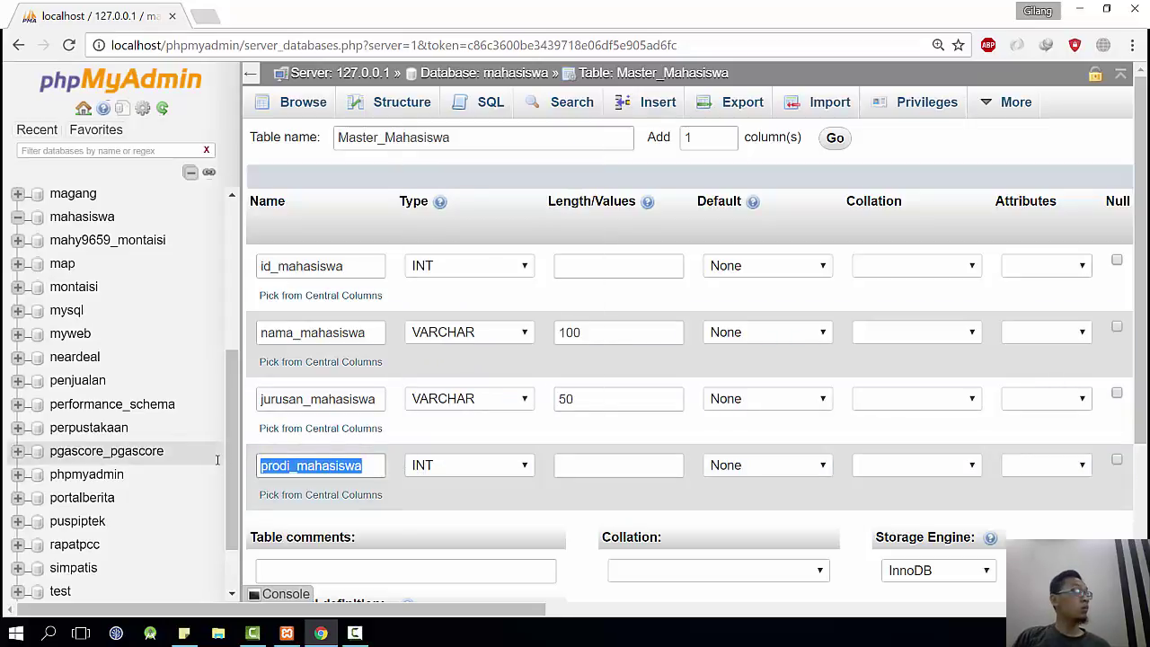
left_click(472, 462)
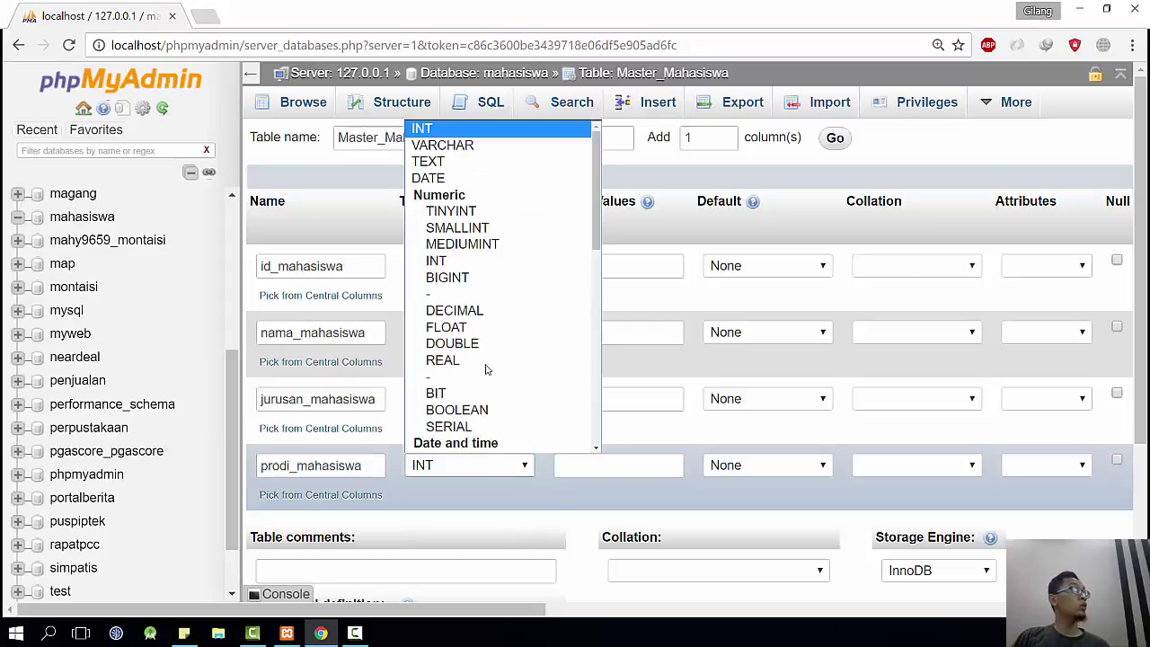
key("Escape")
key("Down")
scroll(934, 431, "down", 3)
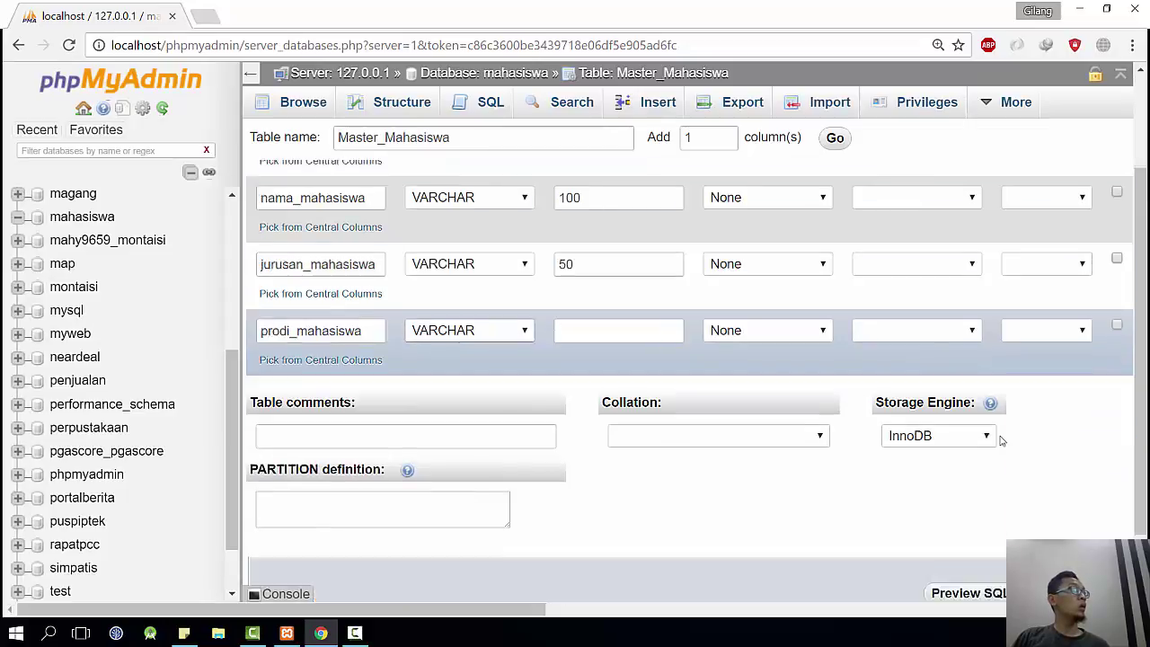
scroll(738, 451, "up", 3)
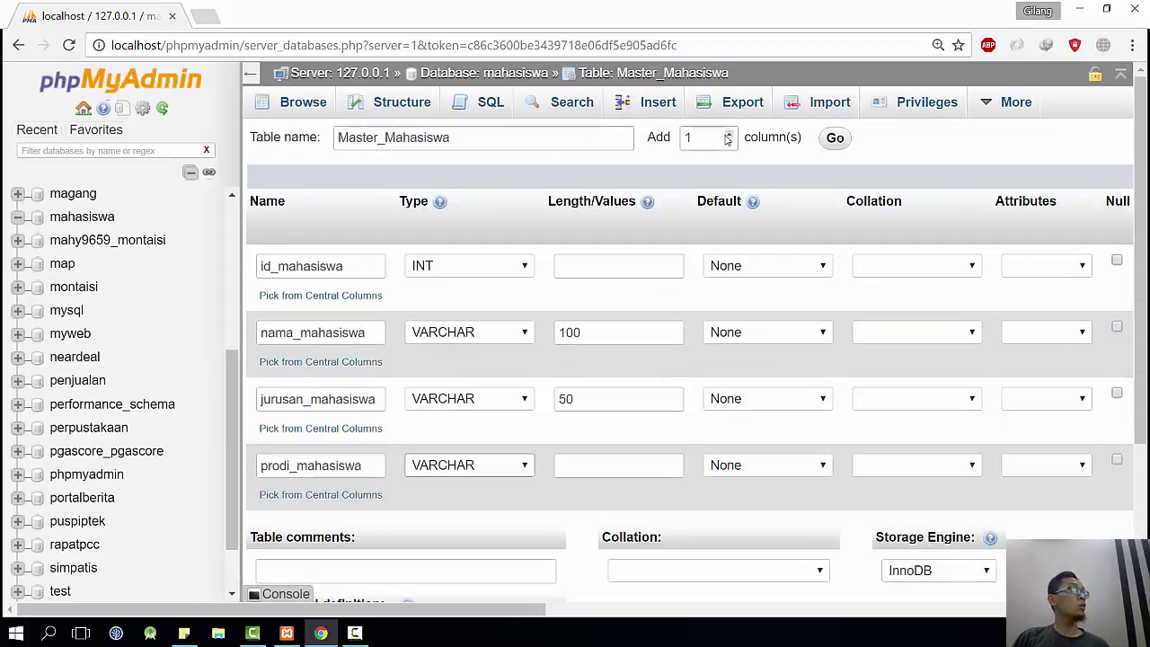
Add two column rows named kelas_mahasiswa and alamat_mahasiswa
type("2")
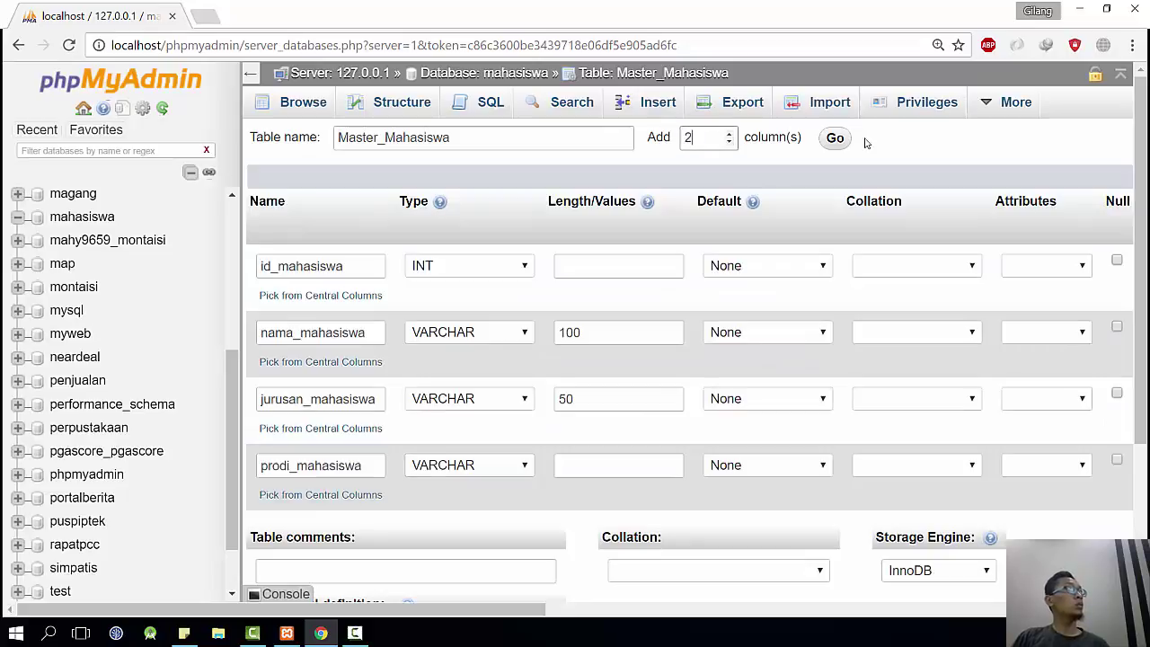
left_click(834, 138)
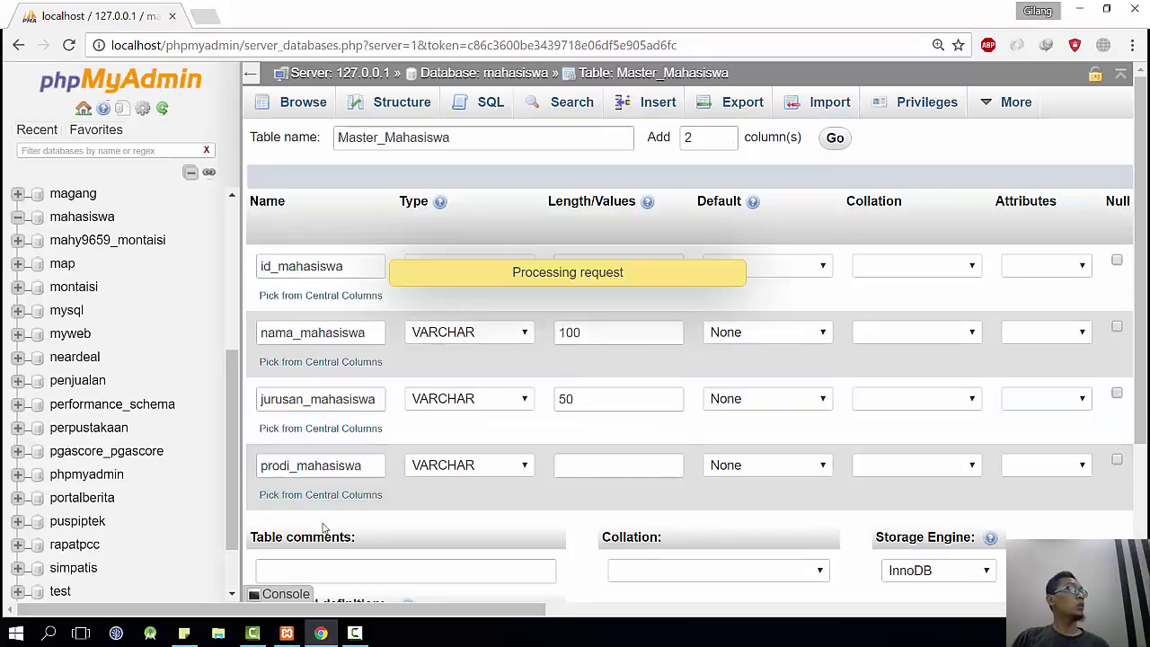
left_click(331, 532)
type("k")
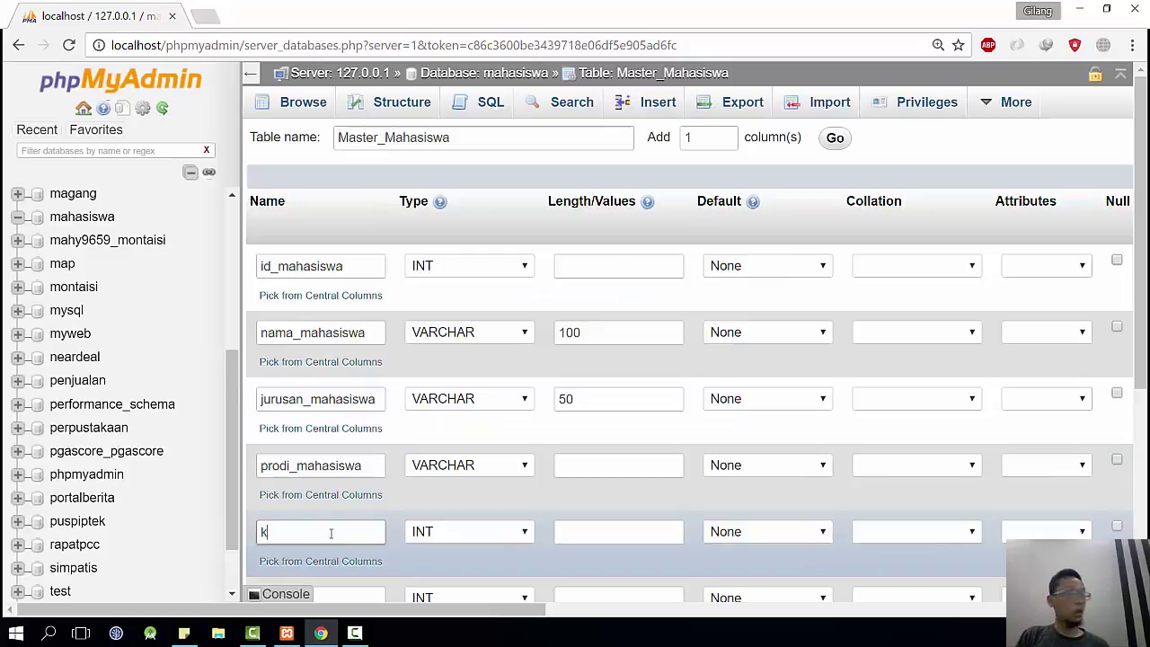
type("elas_,a")
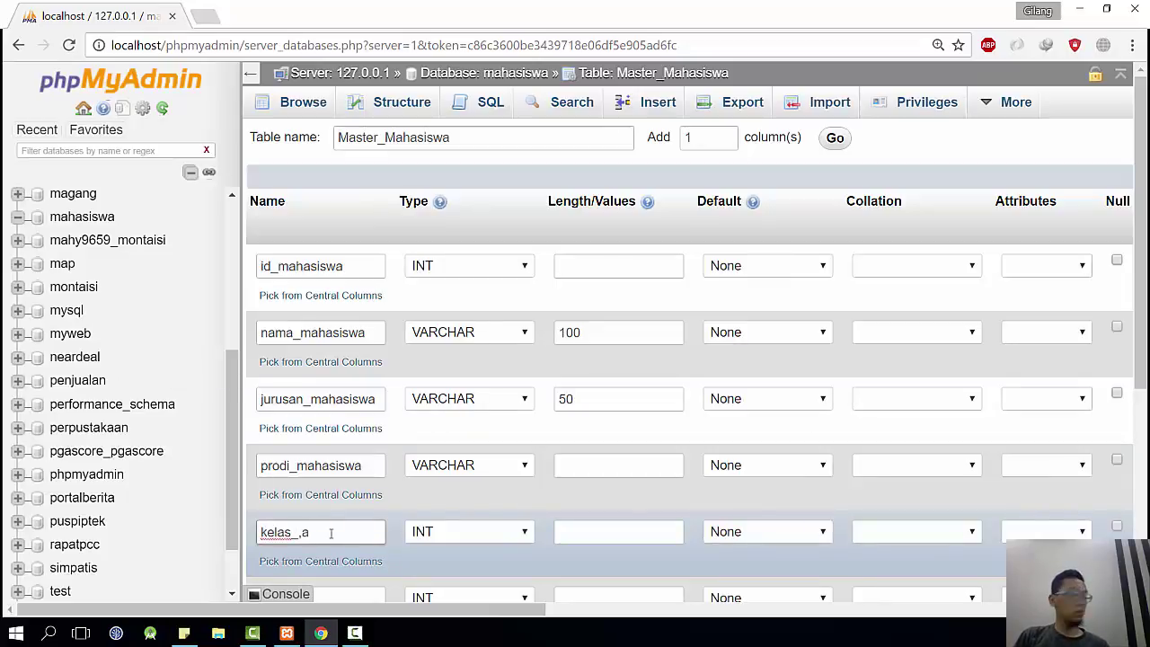
key("BackSpace")
type("maha")
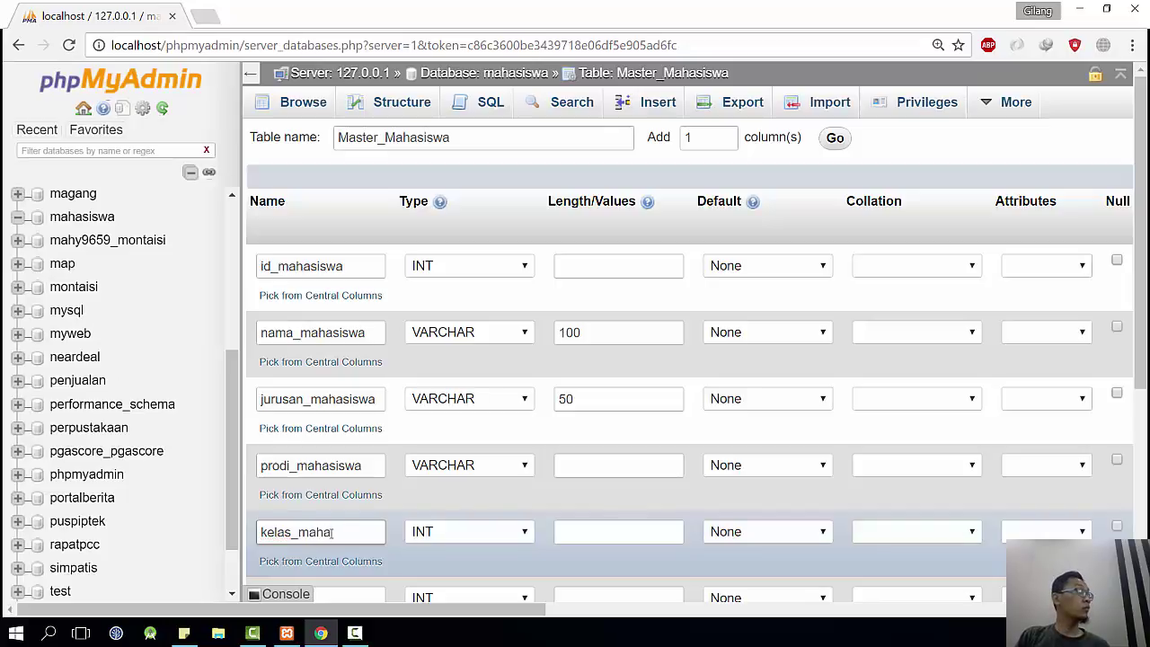
type("siswa")
scroll(270, 530, "down", 1)
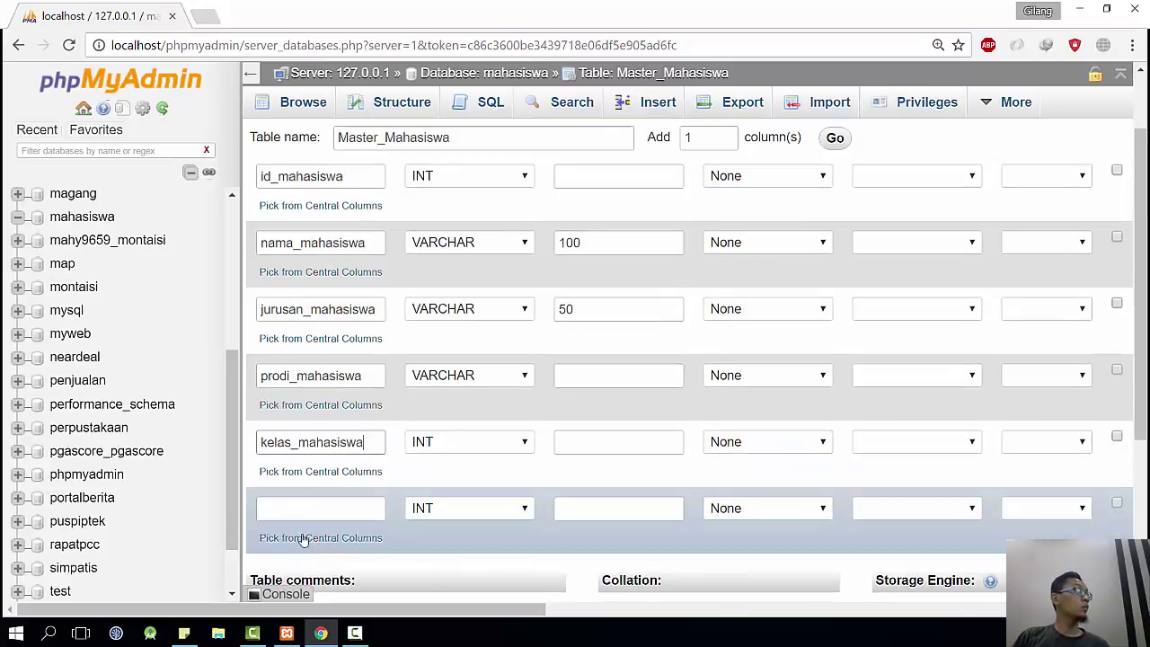
left_click(308, 507)
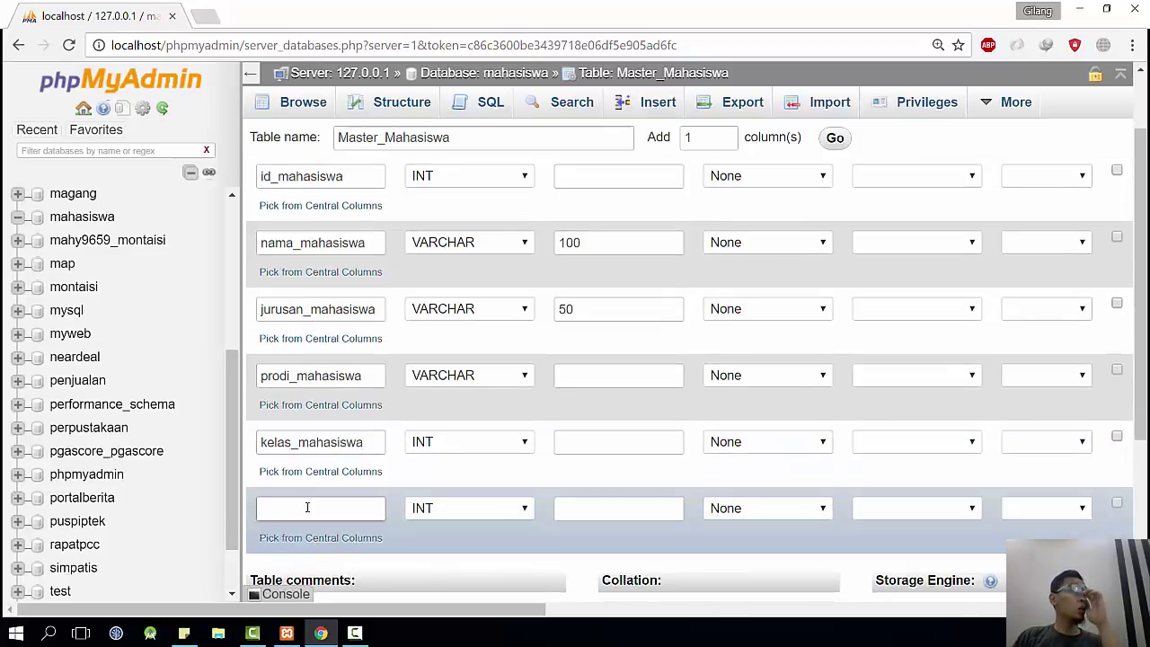
left_click(307, 508)
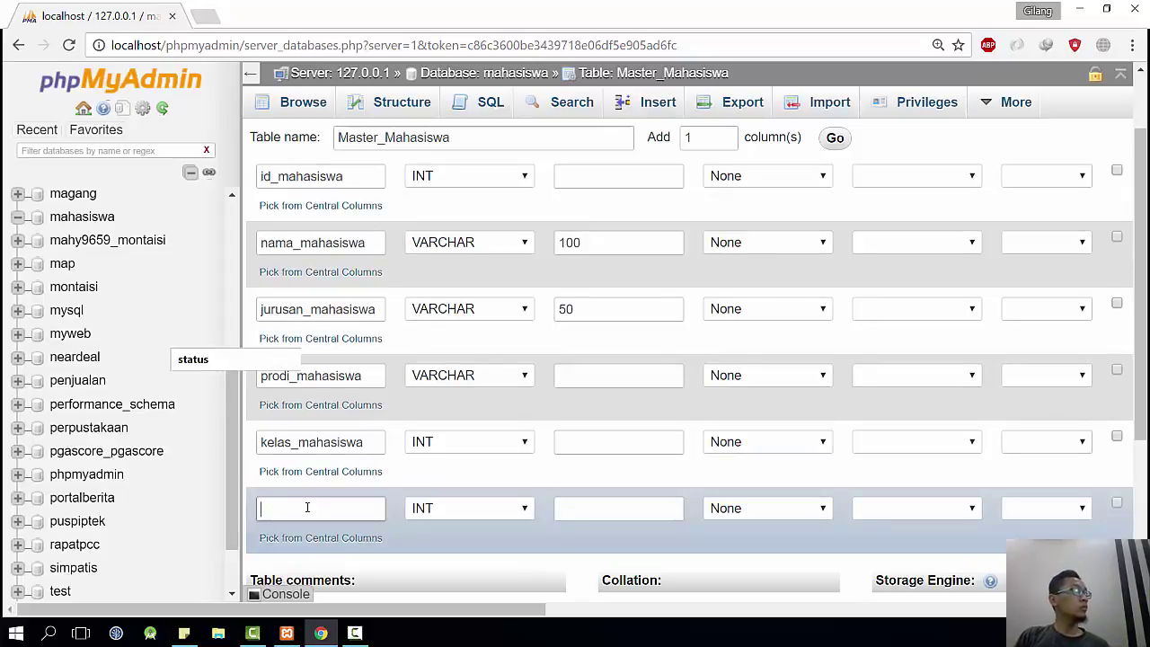
type("a")
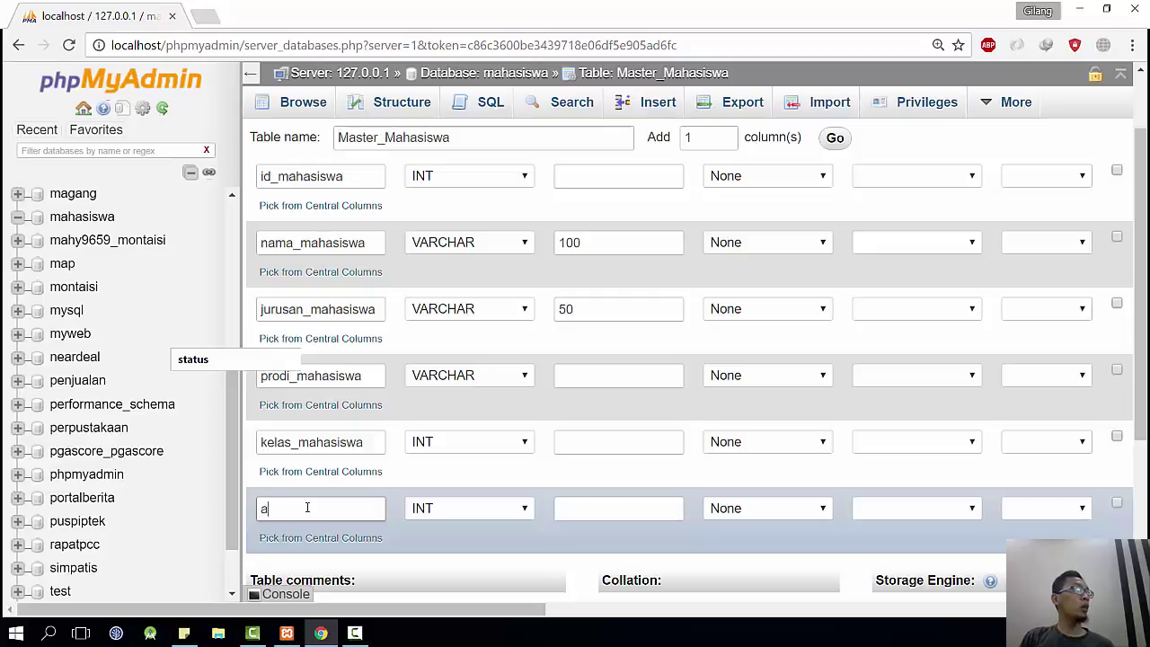
type(";aa")
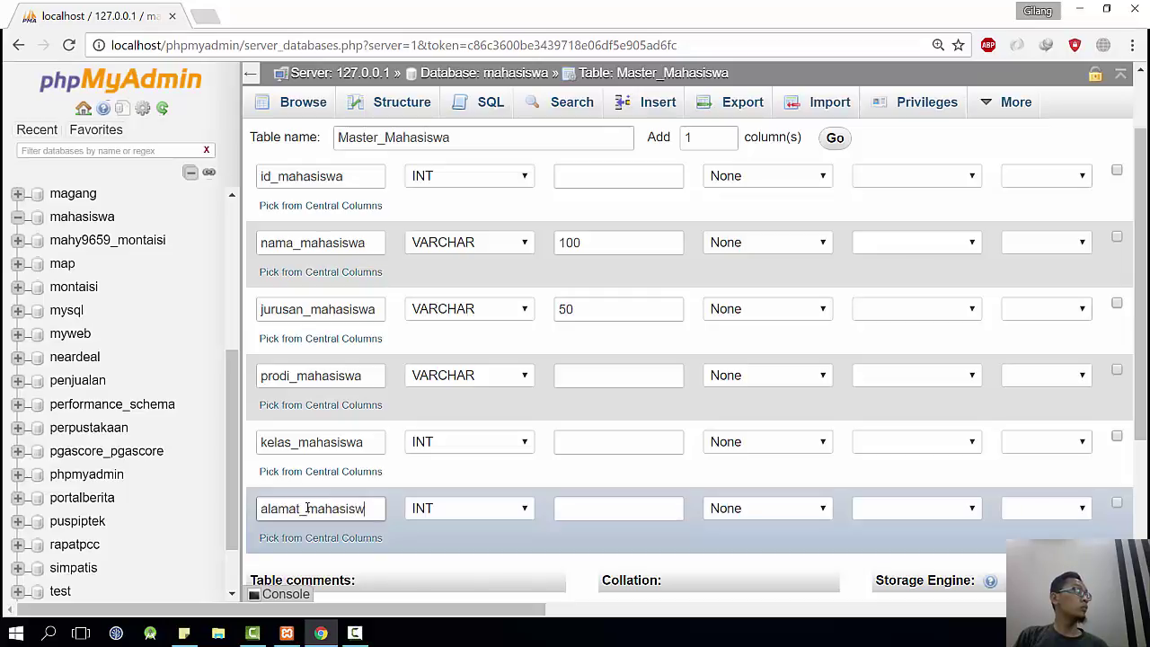
left_click(388, 555)
Make both new columns VARCHAR, with lengths prodi 50, kelas 50, alamat 100
left_click(460, 518)
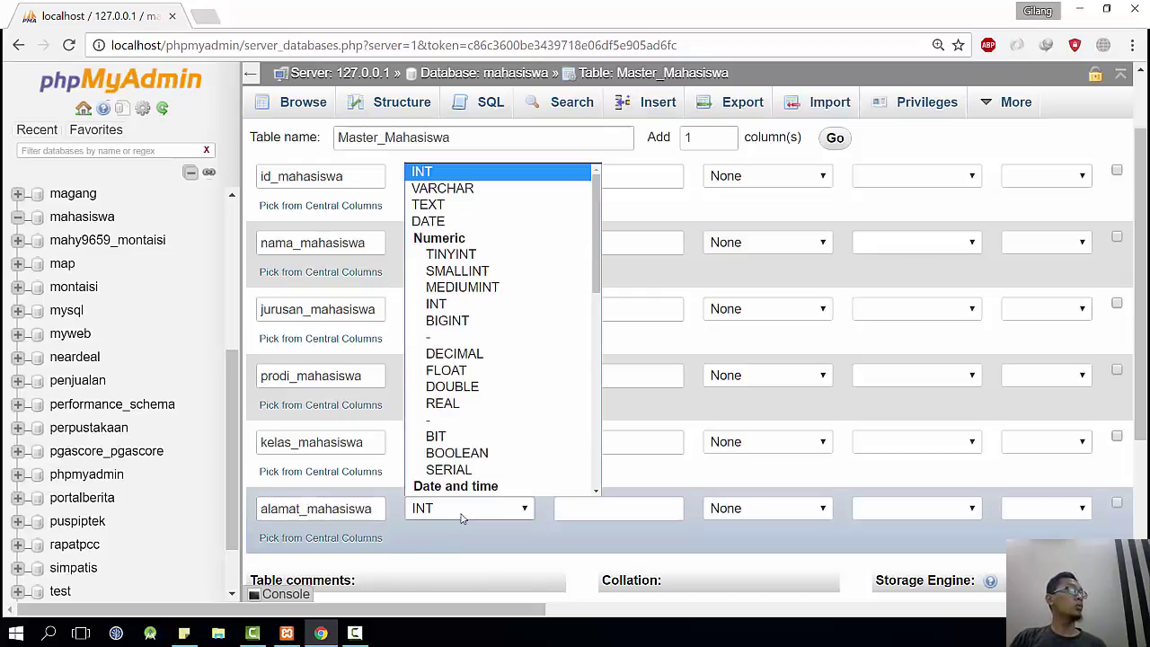
left_click(469, 192)
left_click(488, 441)
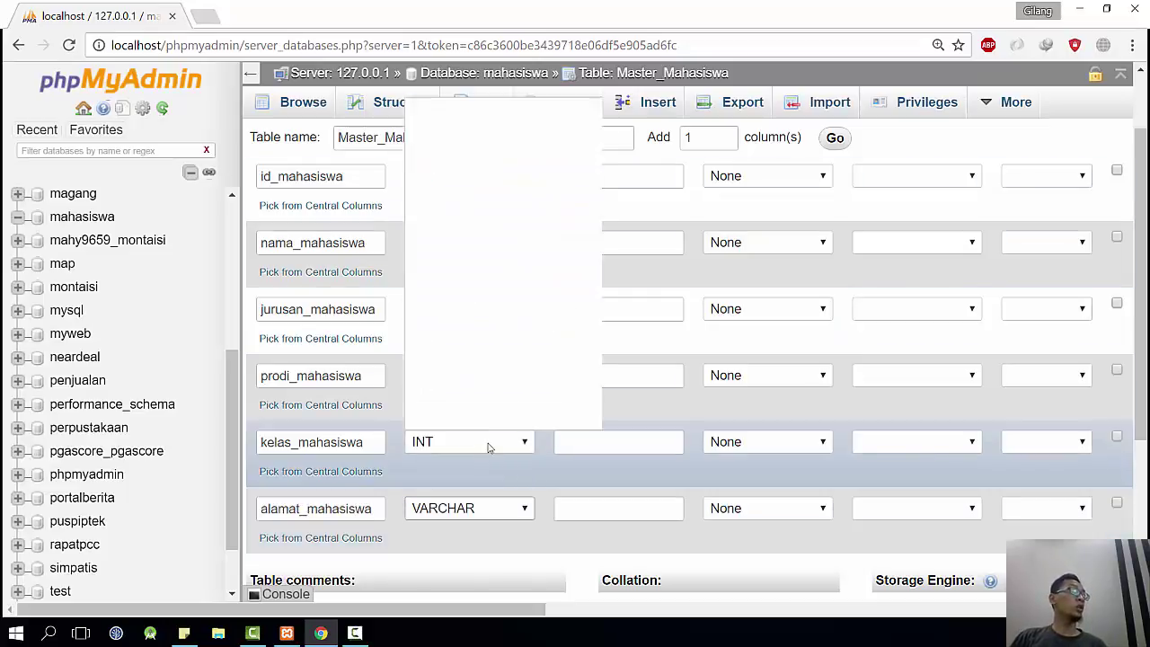
left_click(486, 121)
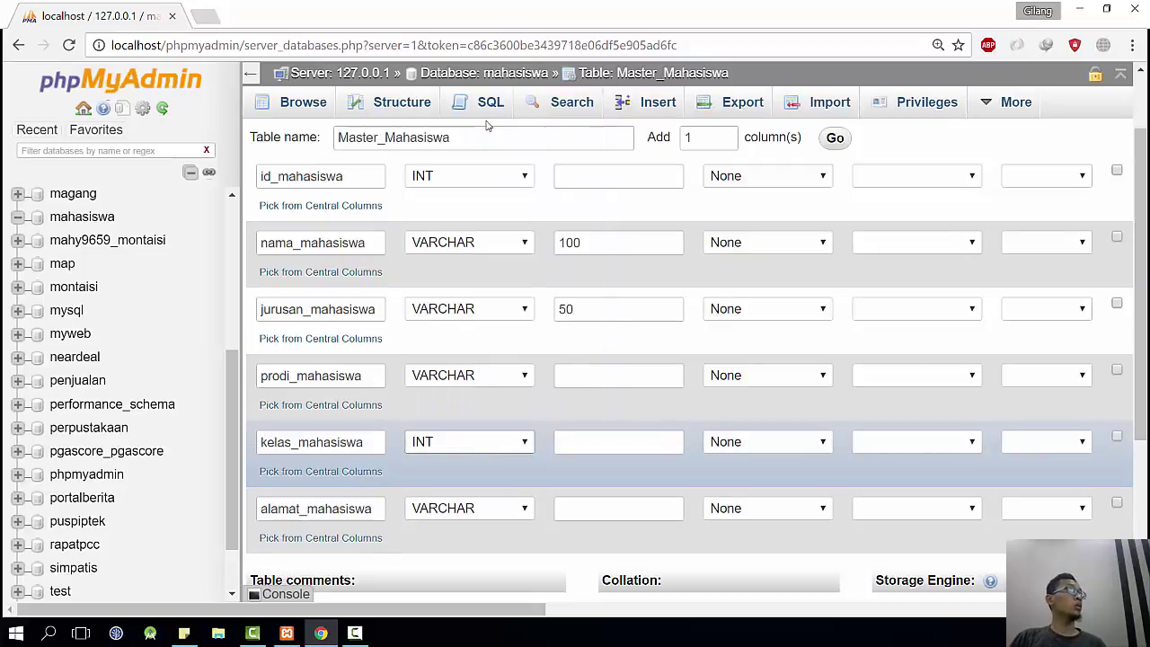
left_click(606, 442)
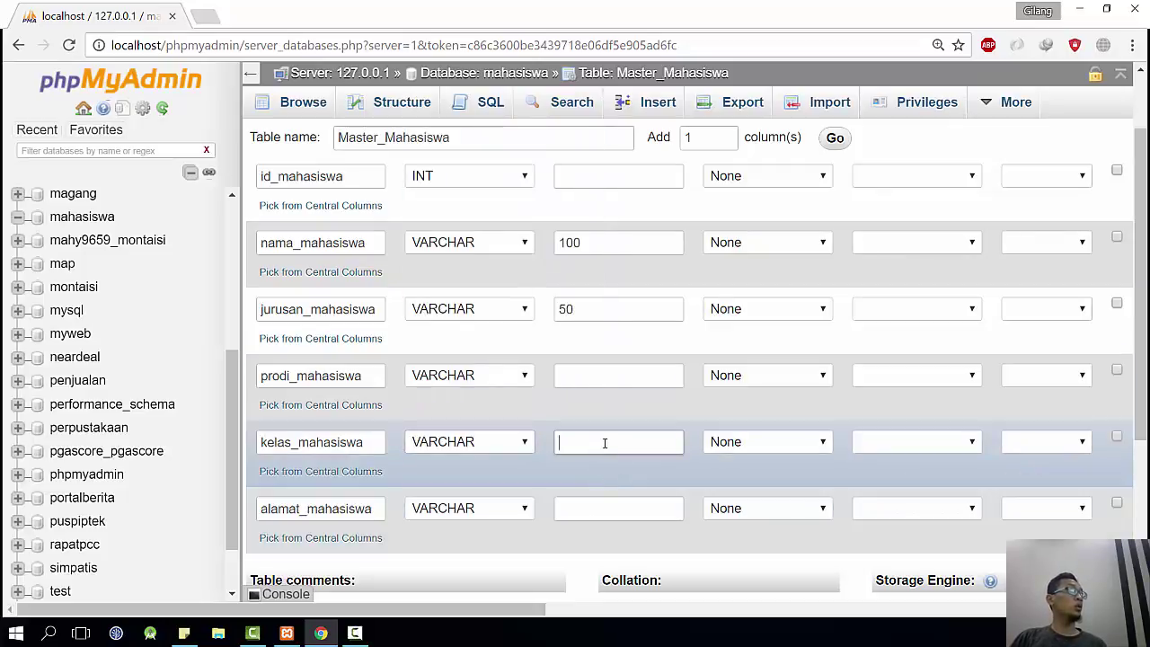
left_click(599, 373)
type("50")
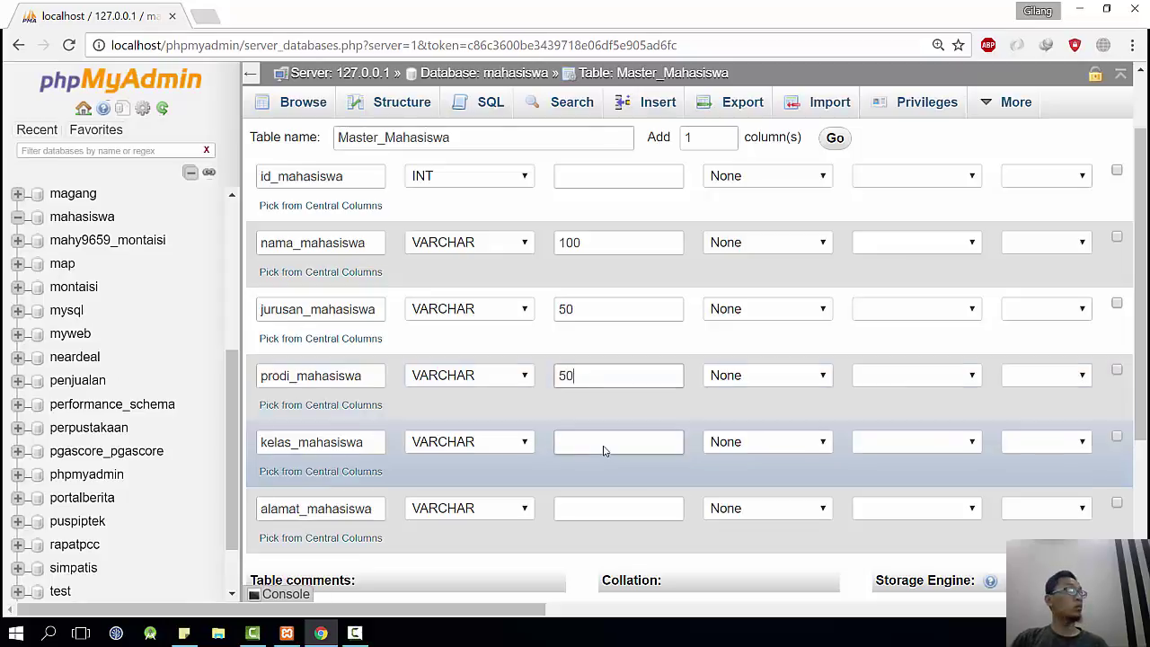
key("ctrl+a")
left_click(603, 446)
type("50")
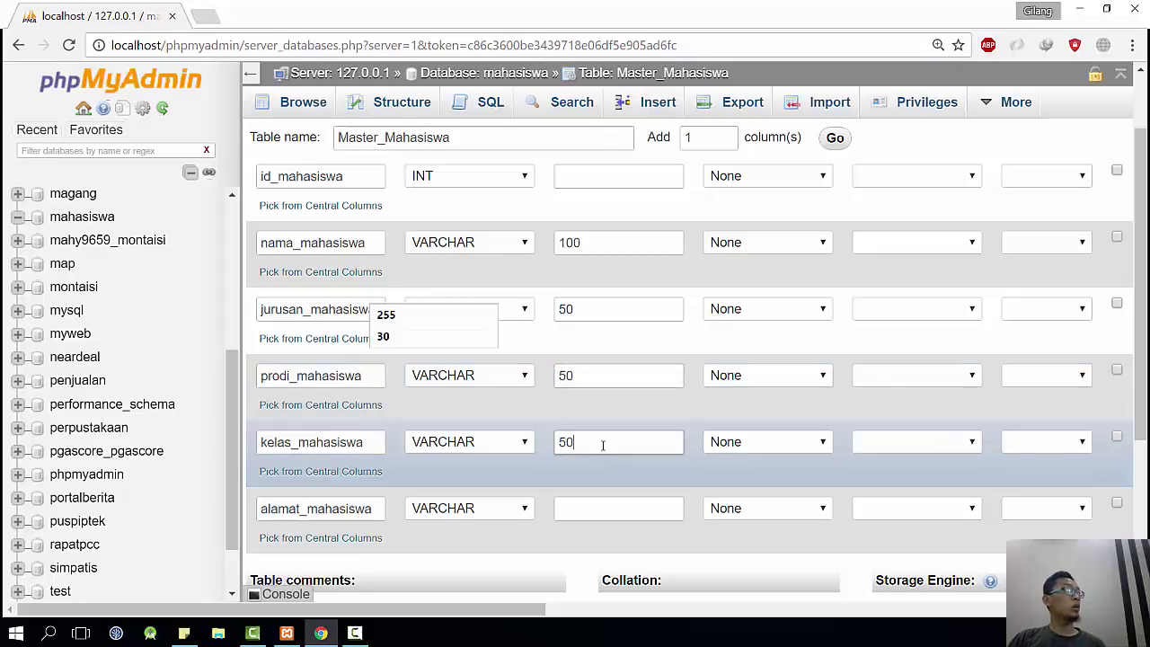
left_click(577, 506)
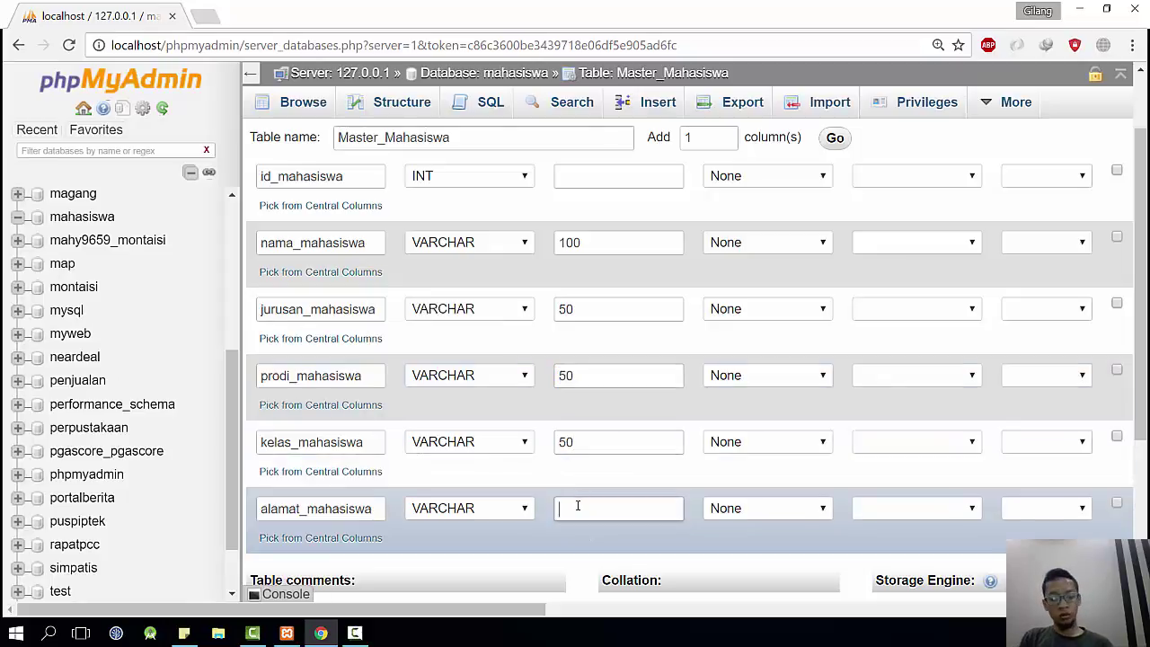
type("100")
scroll(600, 509, "up", 1)
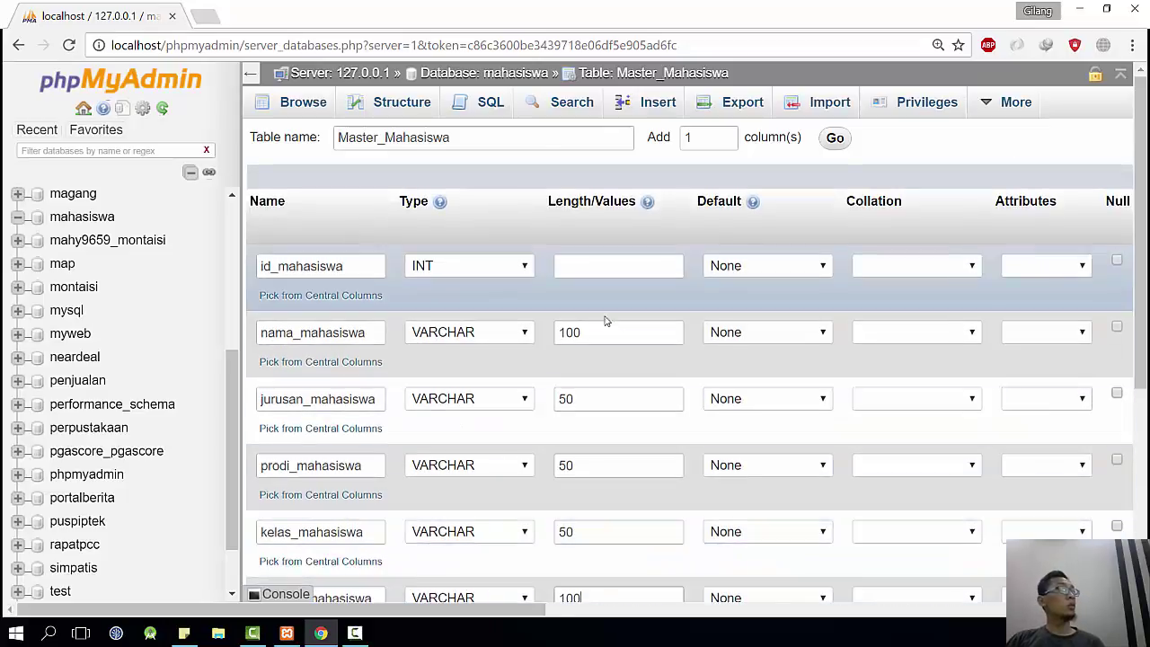
Rename the first column from id_mahasiswa to nim_mahasiswa
left_click(301, 268)
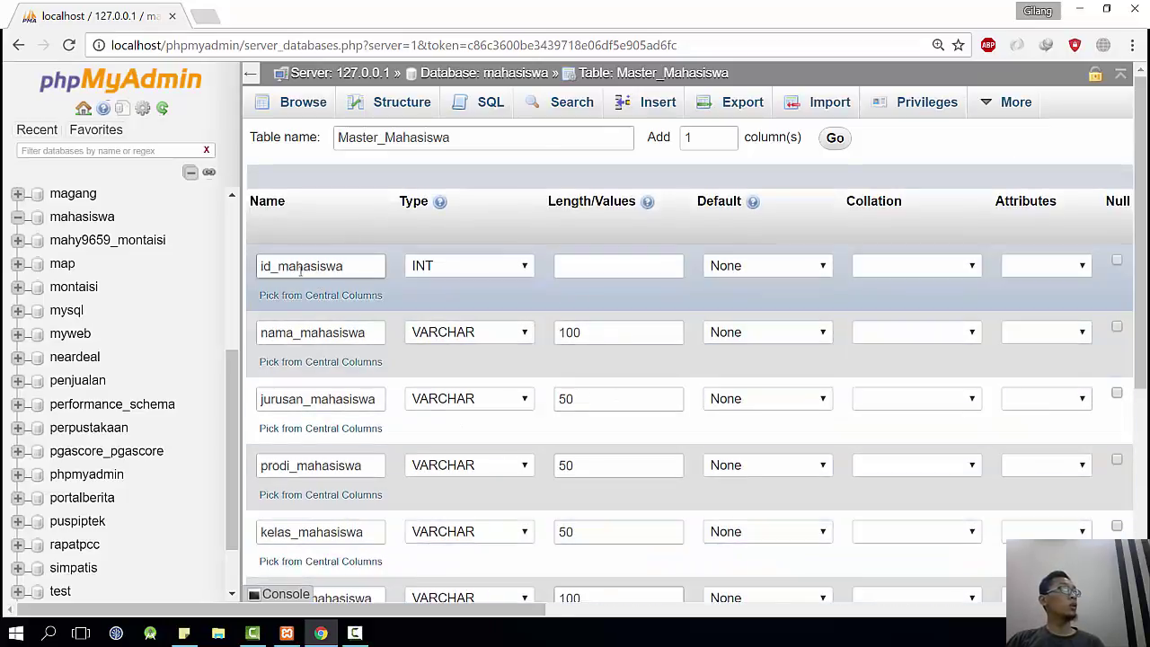
left_click_drag(275, 266, 258, 266)
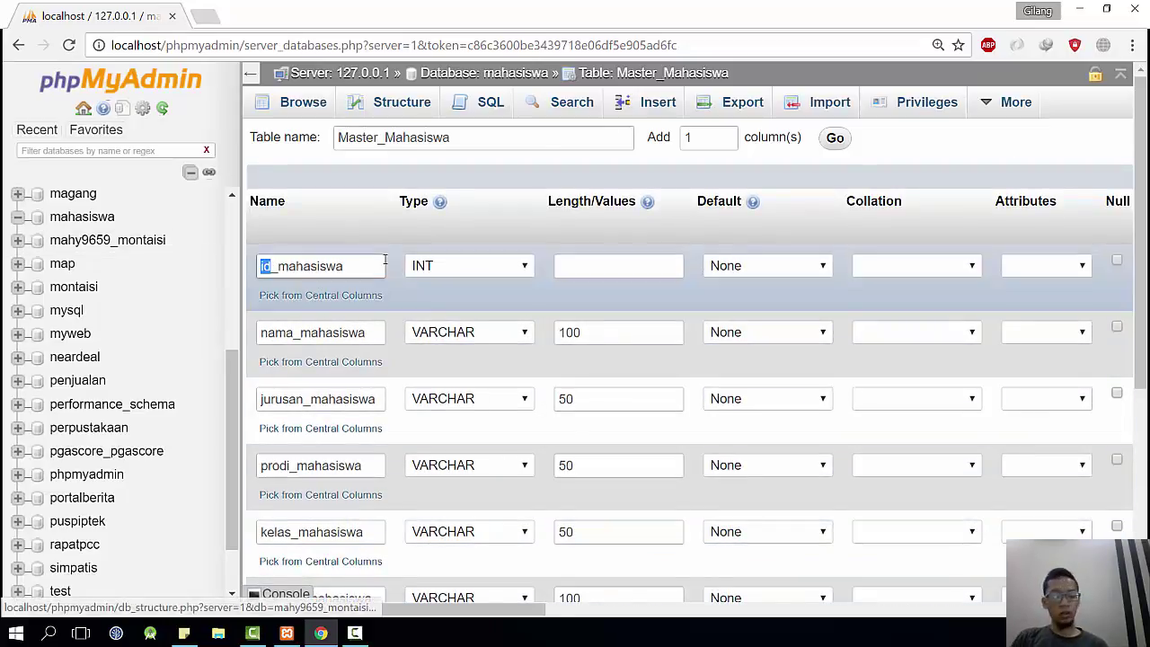
type("nim")
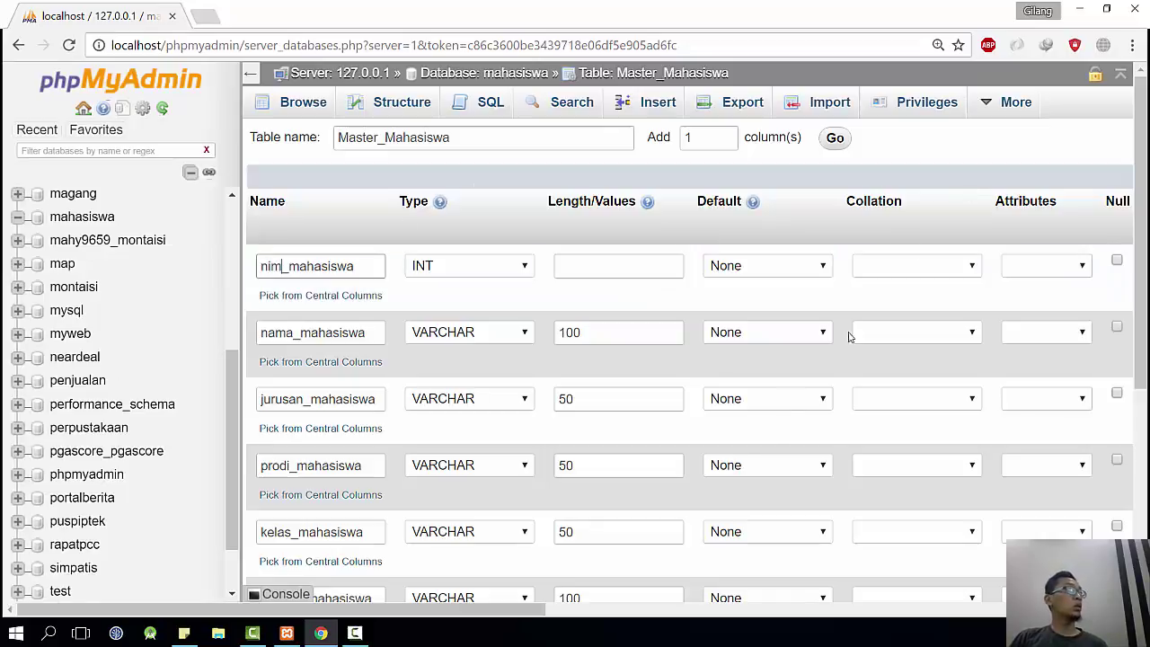
left_click_drag(515, 608, 551, 608)
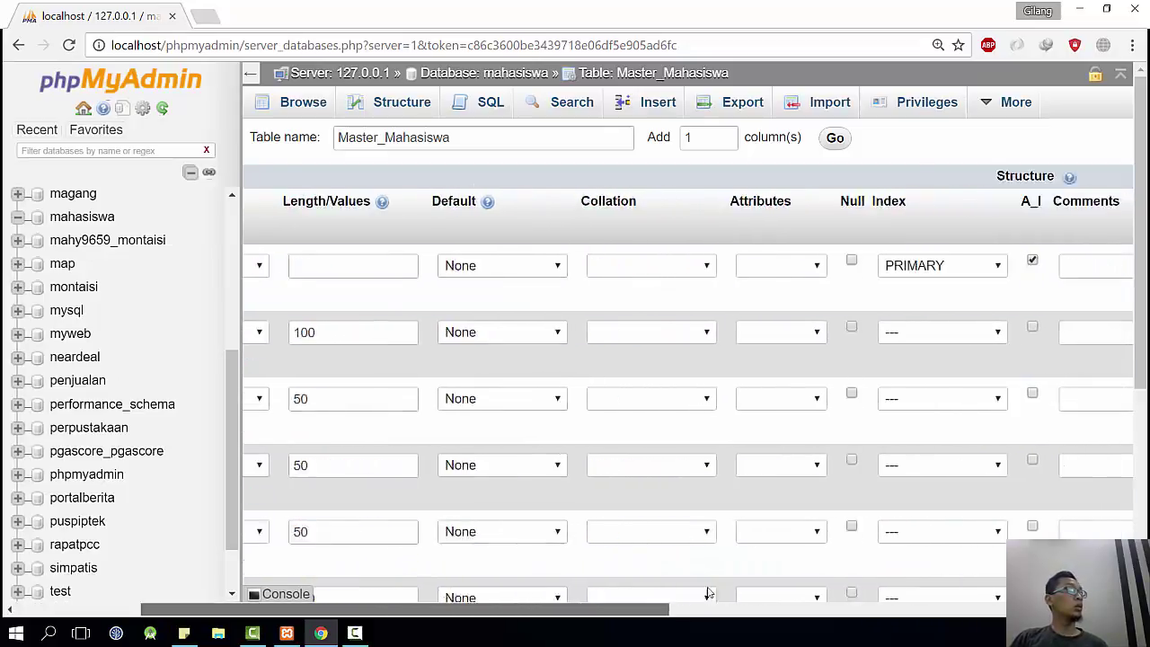
scroll(426, 571, "left", 2)
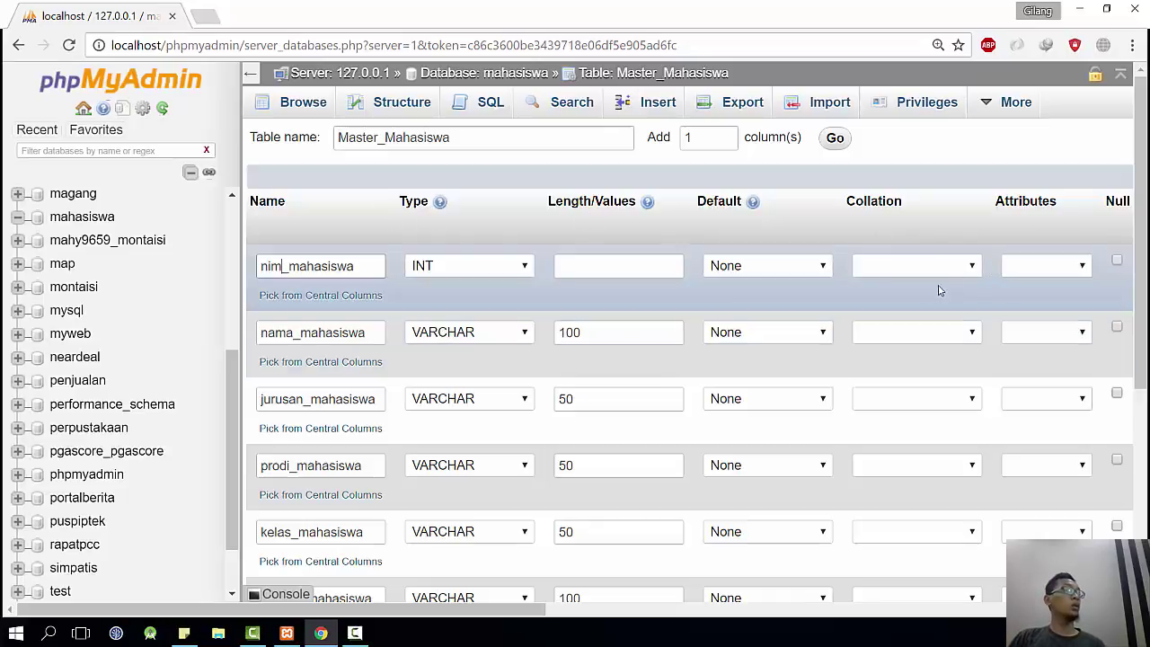
scroll(467, 431, "down", 2)
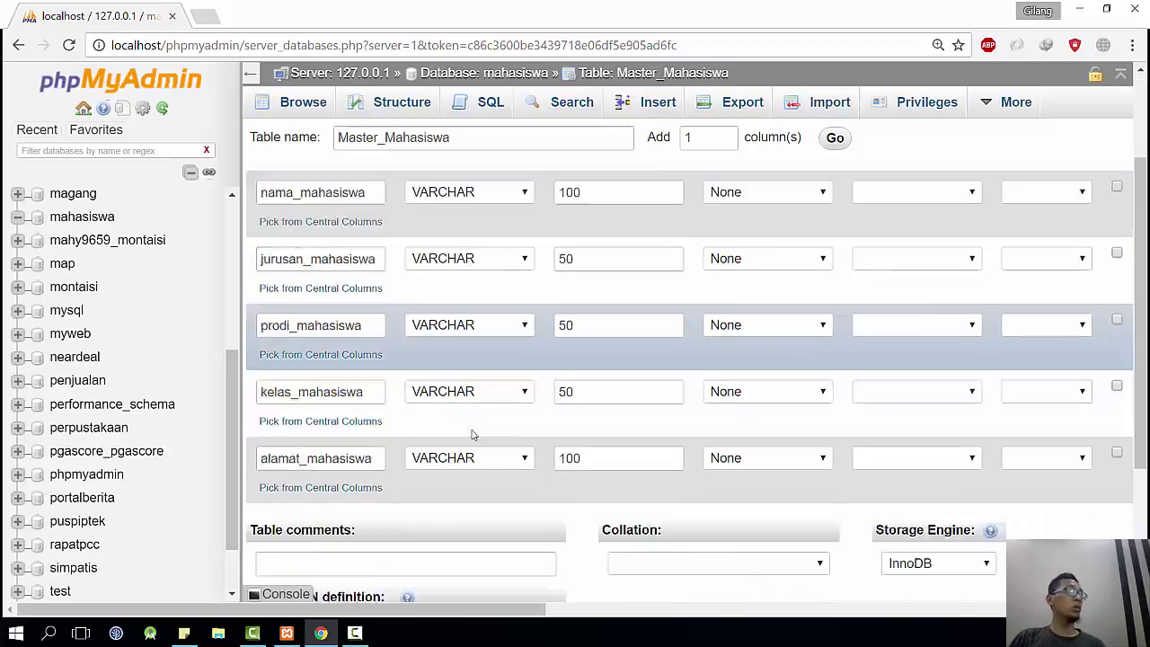
scroll(901, 506, "down", 2)
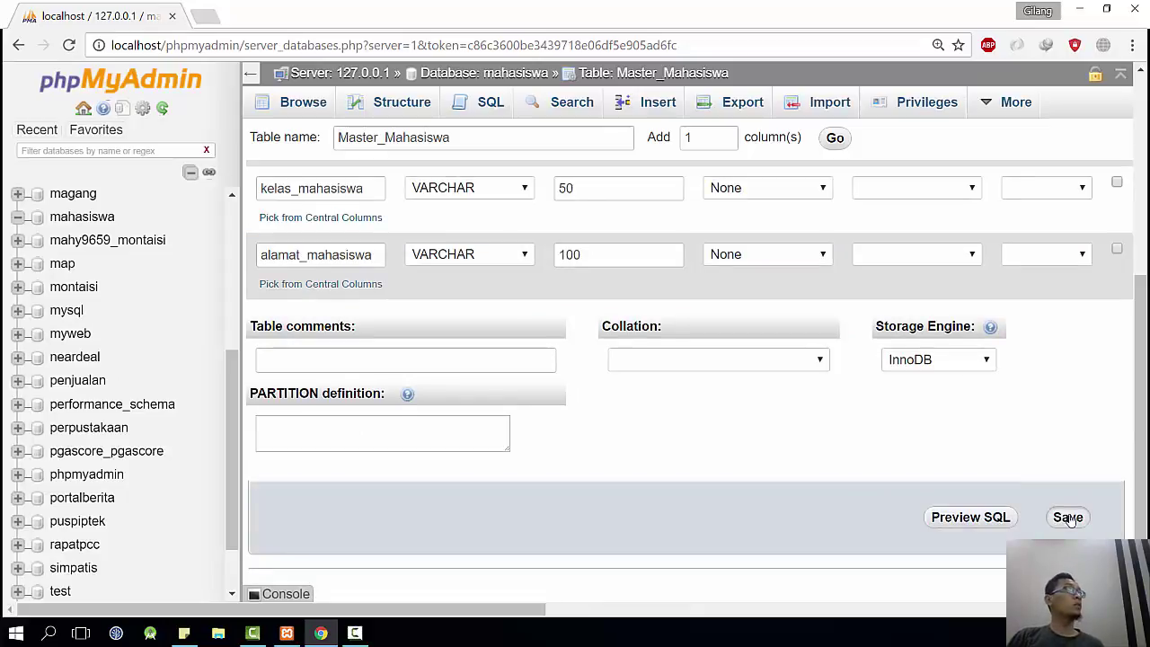
Save Master_Mahasiswa, review its six-column structure, then browse its empty rows
left_click(1067, 518)
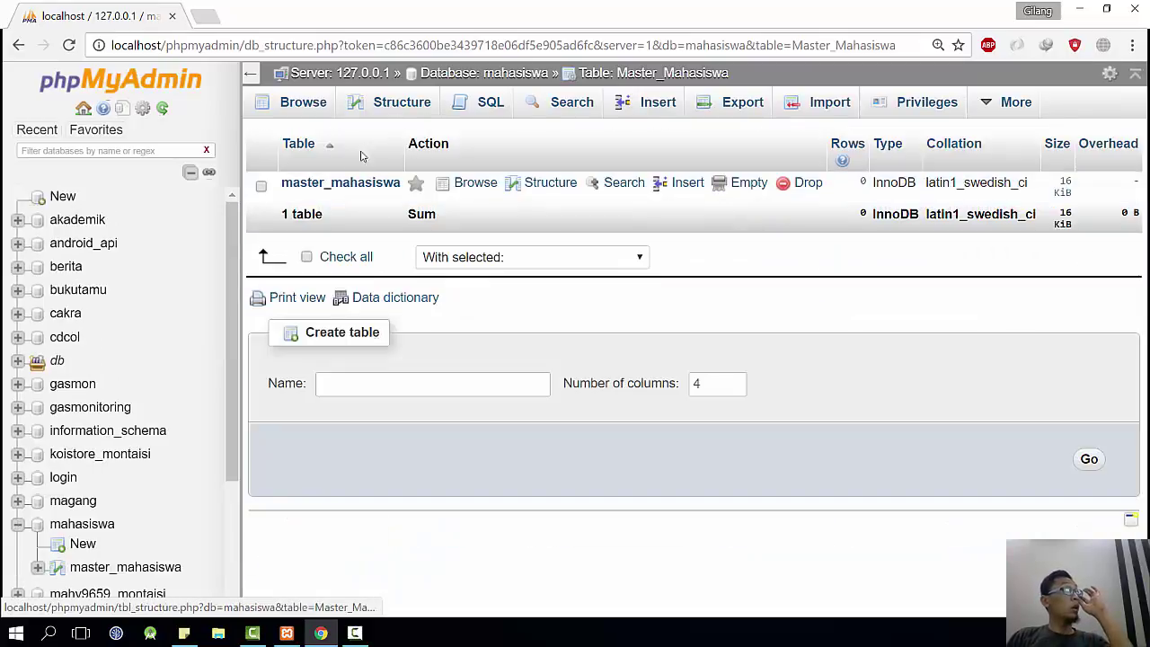
left_click(332, 184)
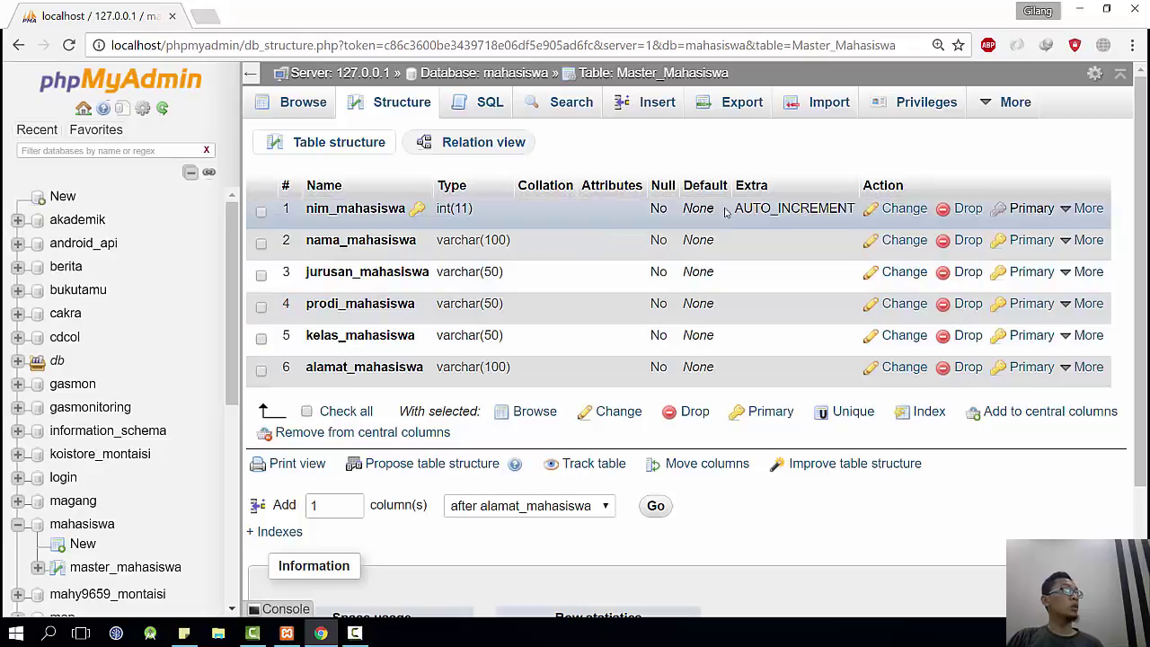
left_click_drag(732, 209, 858, 208)
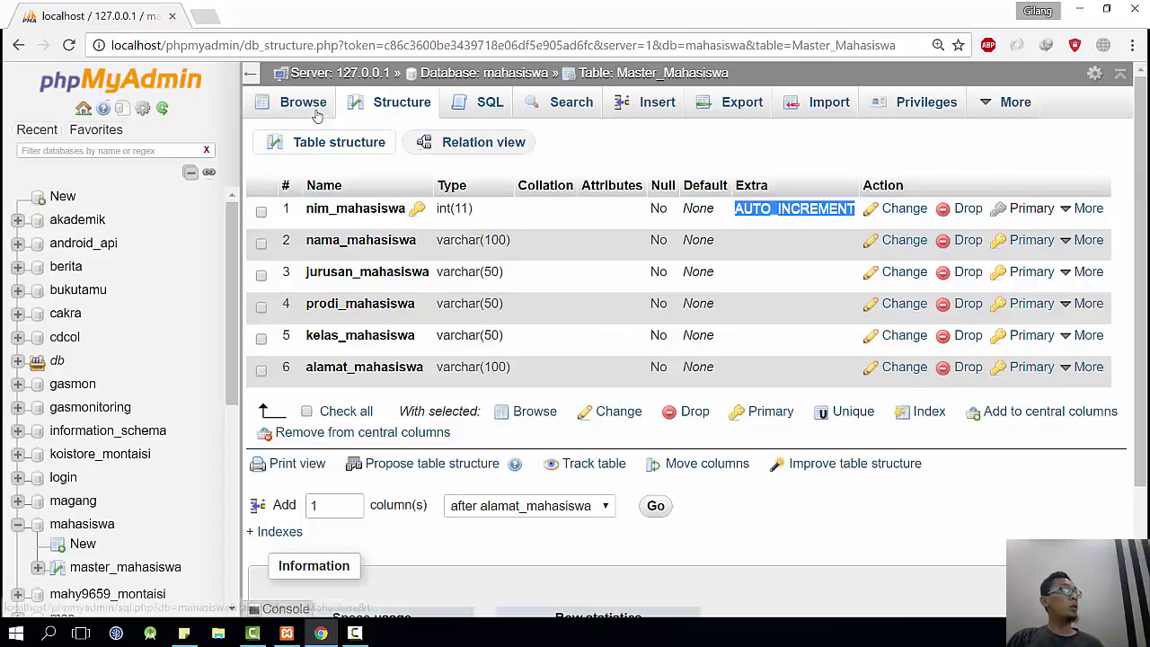
left_click(289, 103)
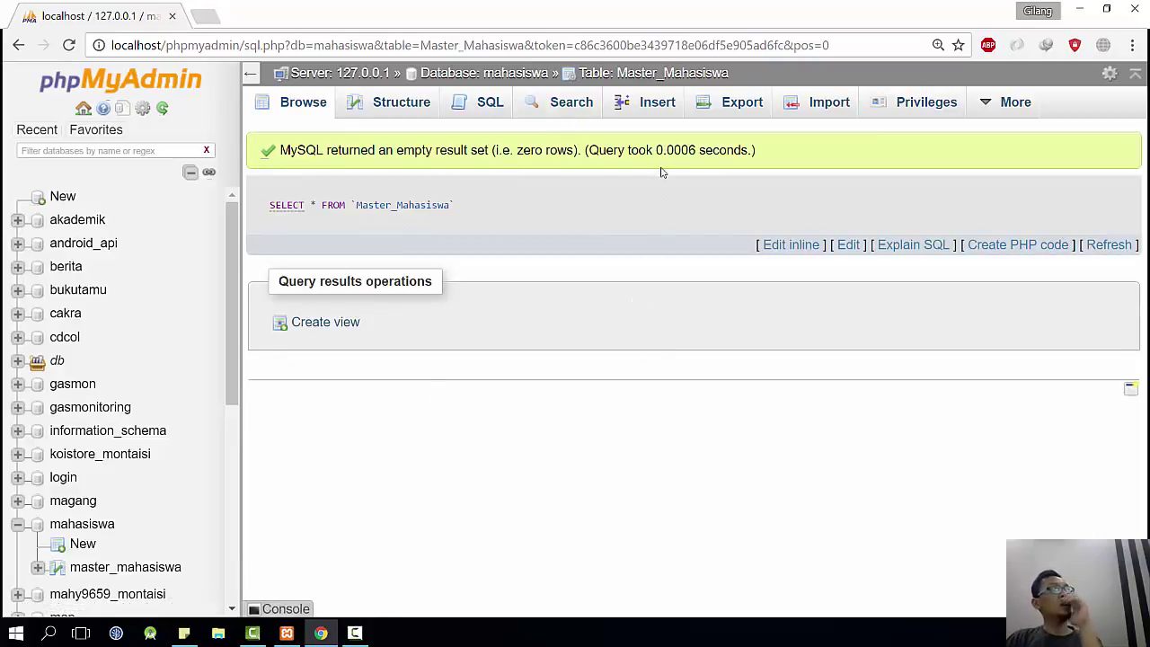
In a new row, fill in the student ID, name, department Elektro and programme Teknik Informtika
left_click(656, 103)
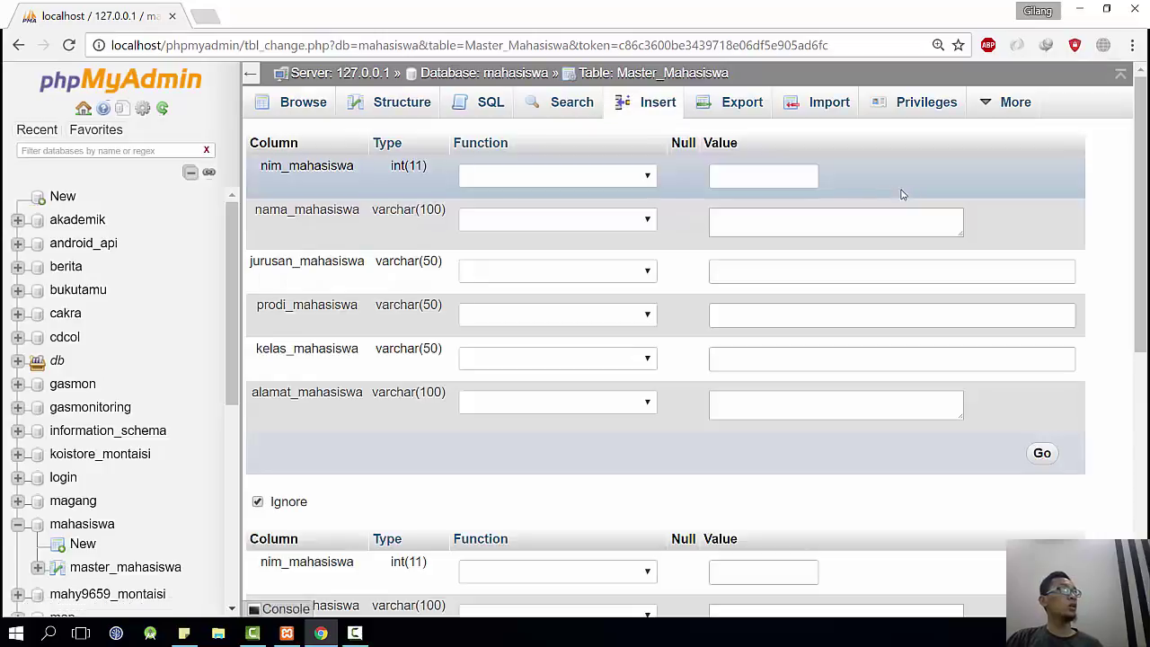
left_click(777, 175)
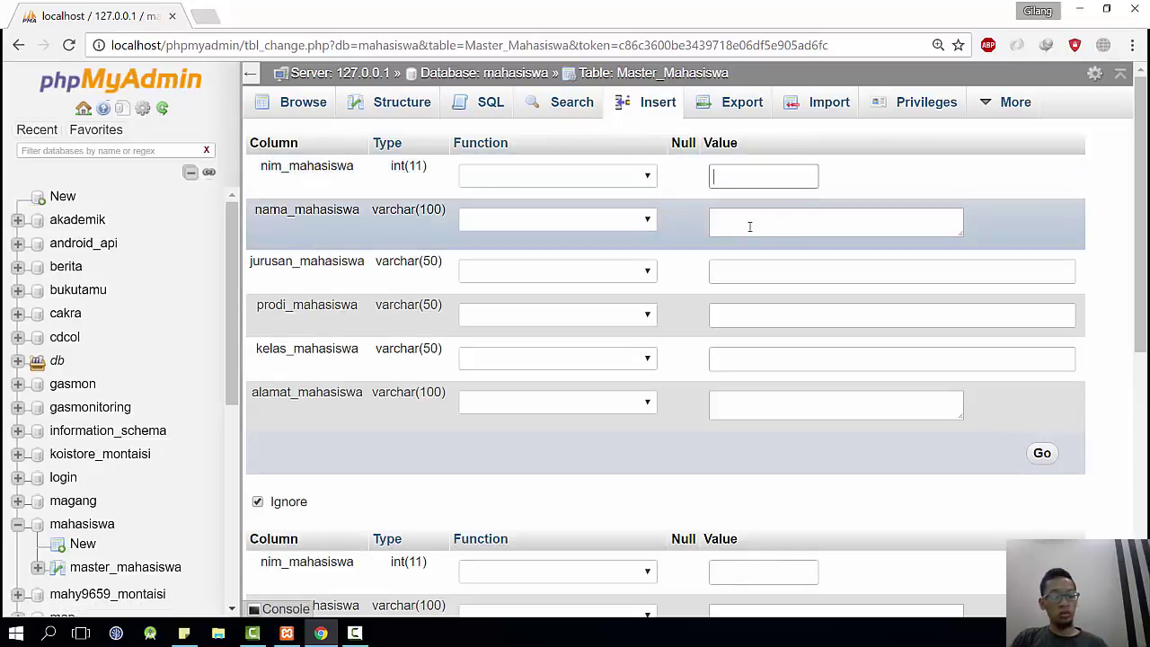
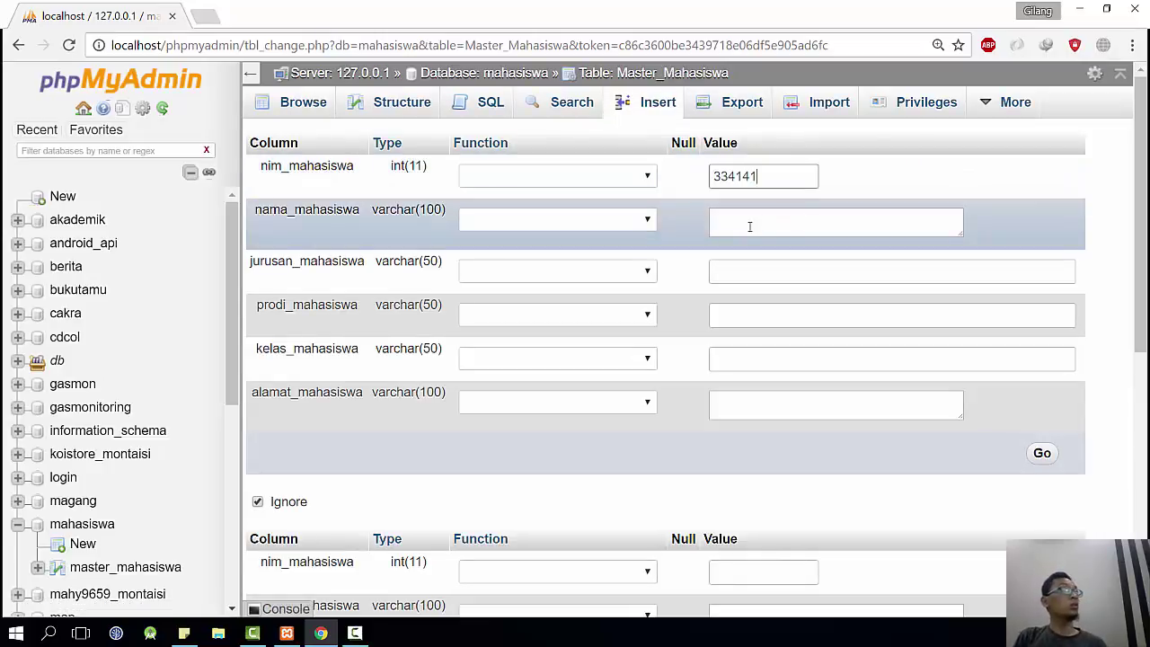
left_click(749, 226)
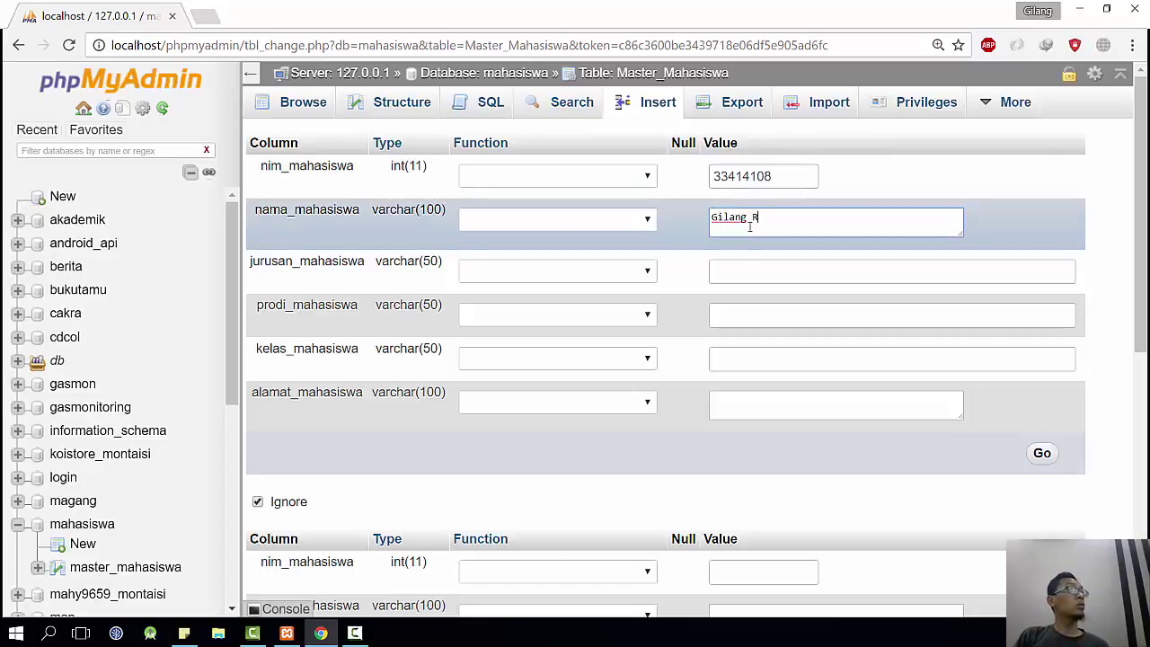
key("Tab")
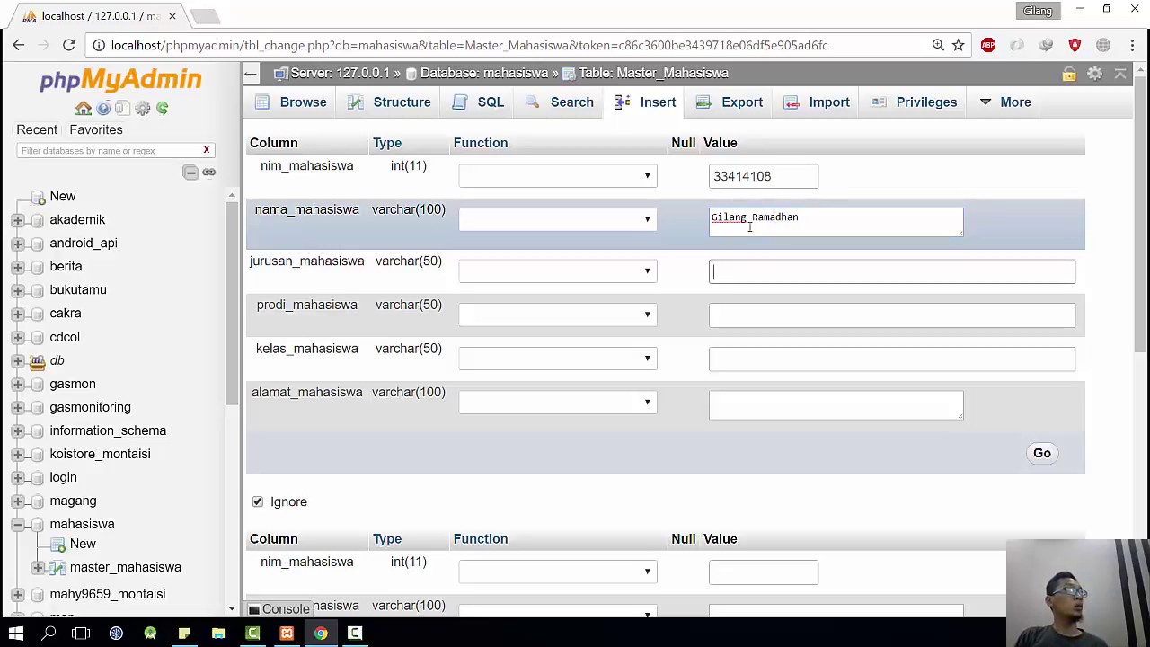
type("Ele")
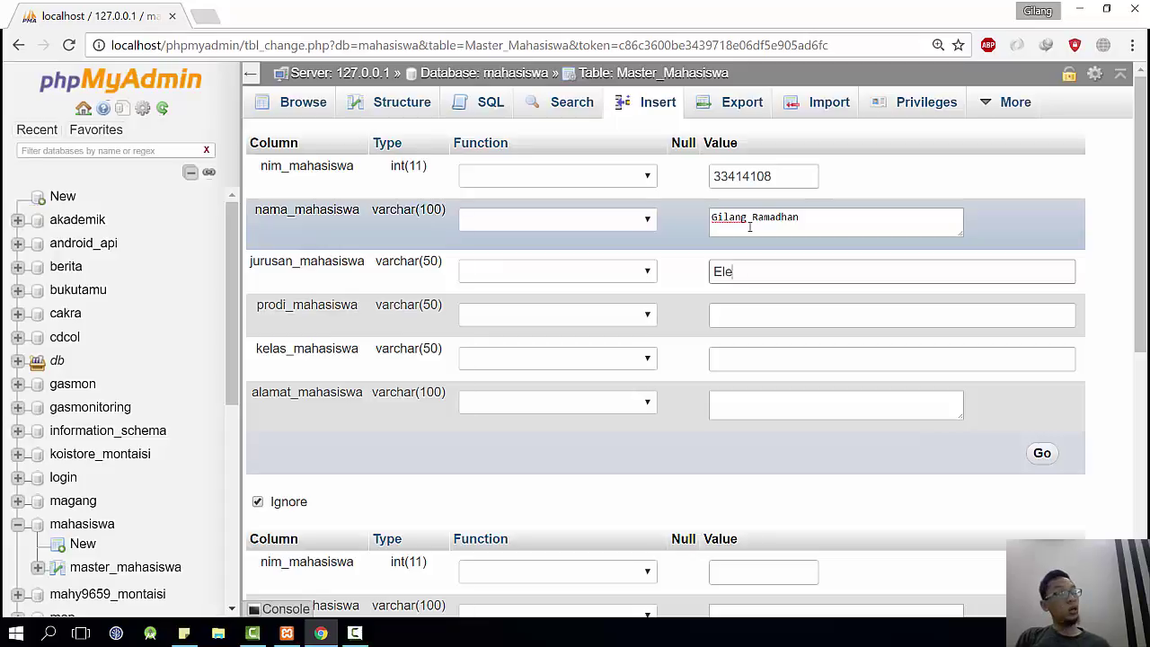
type("o")
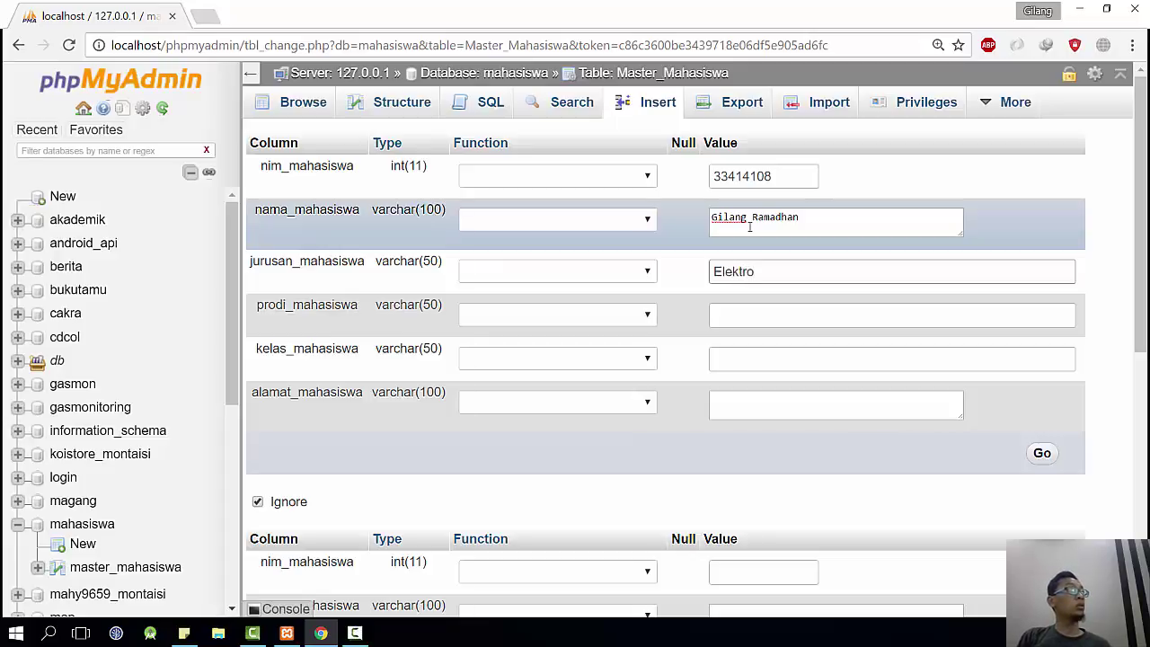
key("Tab")
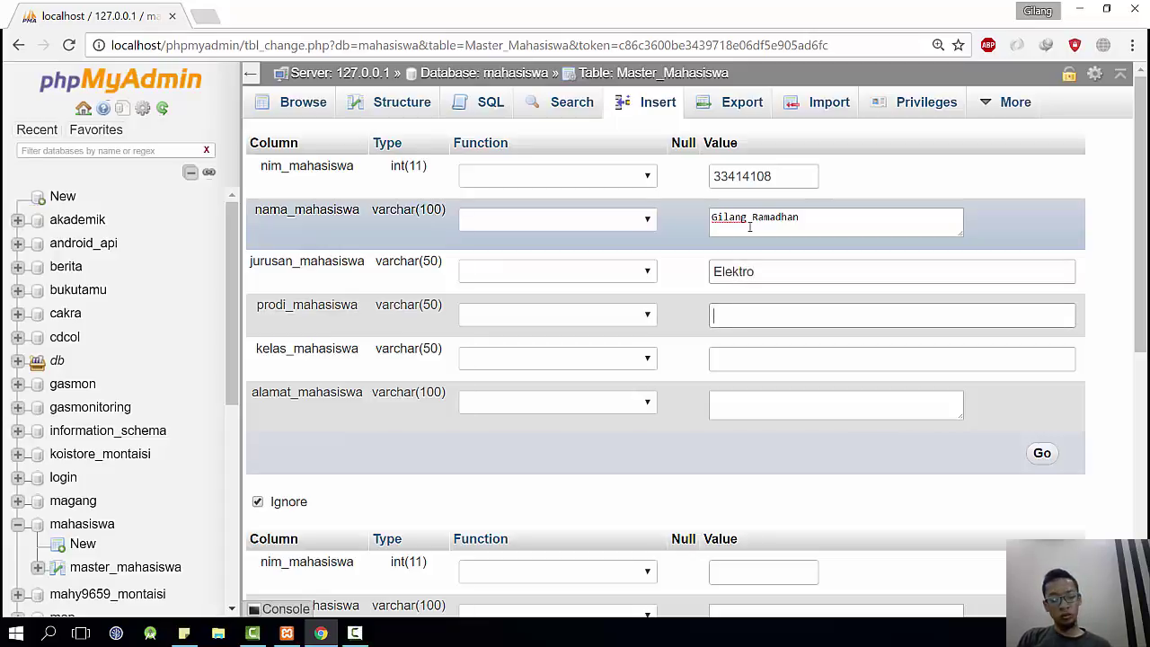
type("E")
key("BackSpace")
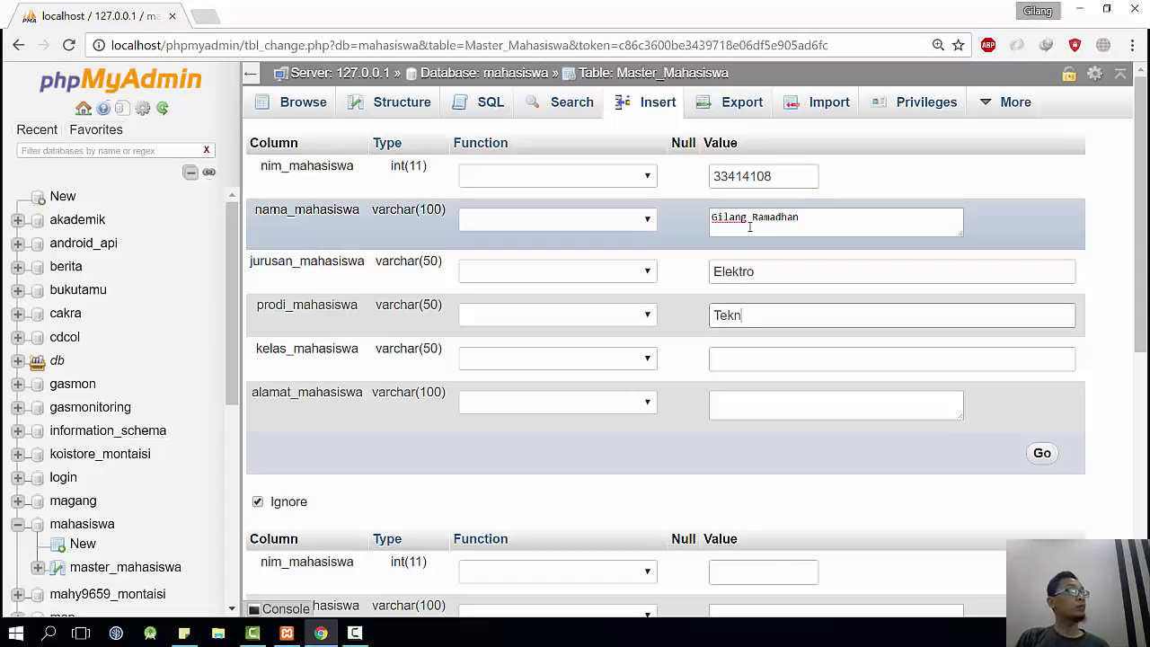
type("Informa")
type("ka")
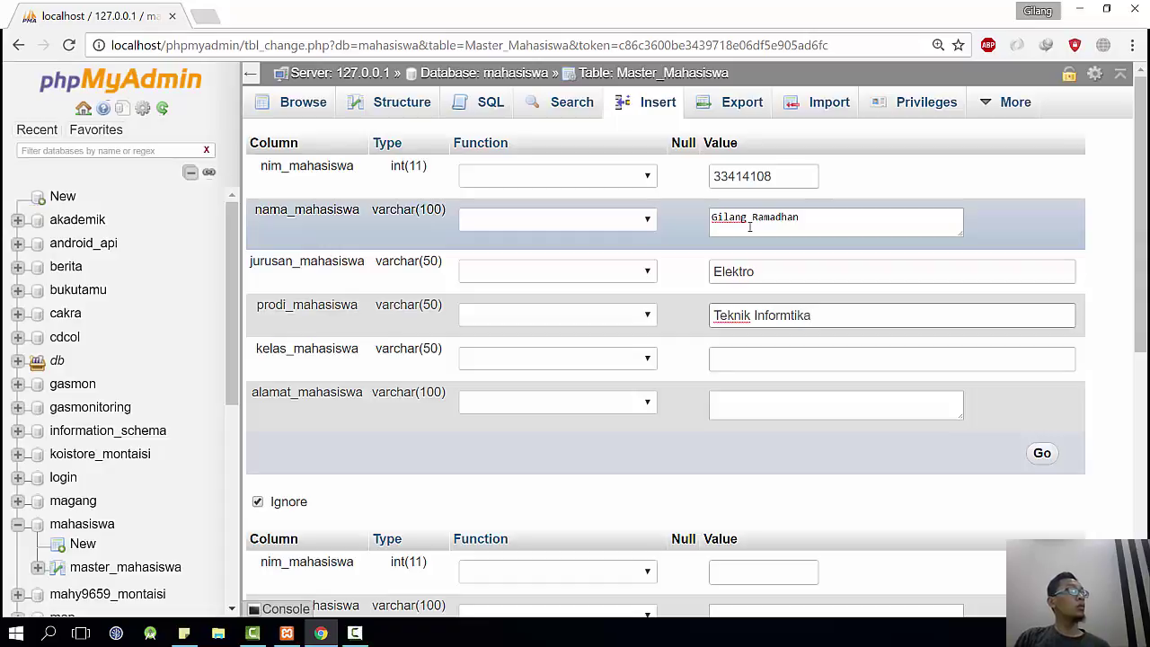
Enter class IK-3B and the student's home address, then submit the new record
left_click(748, 364)
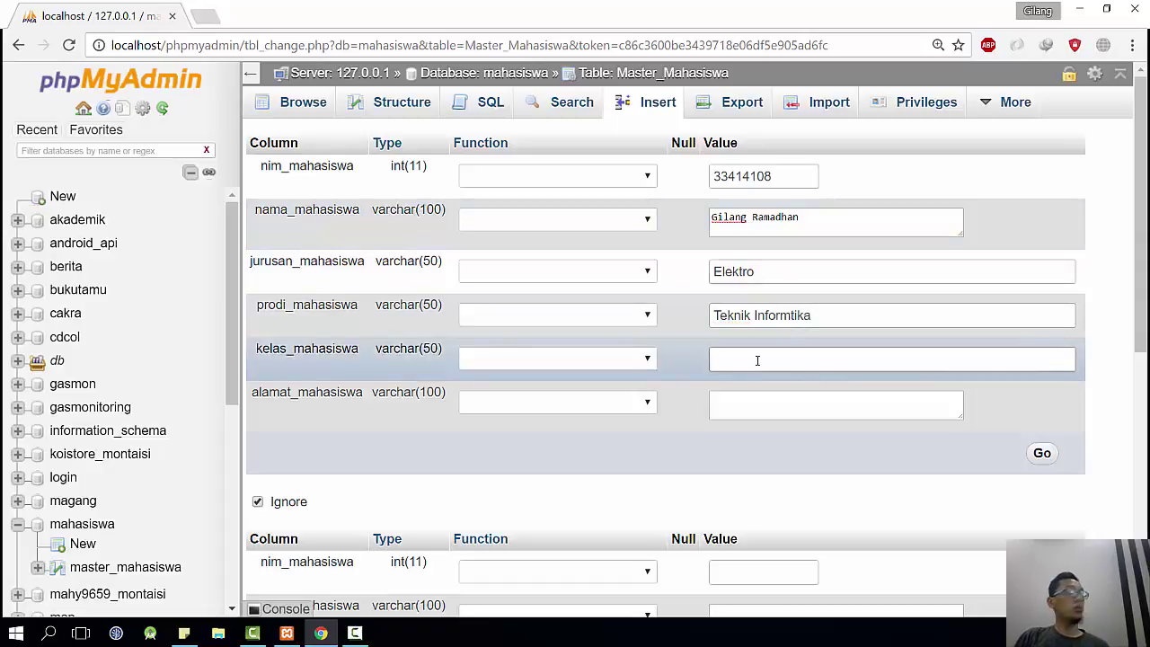
type("IK-")
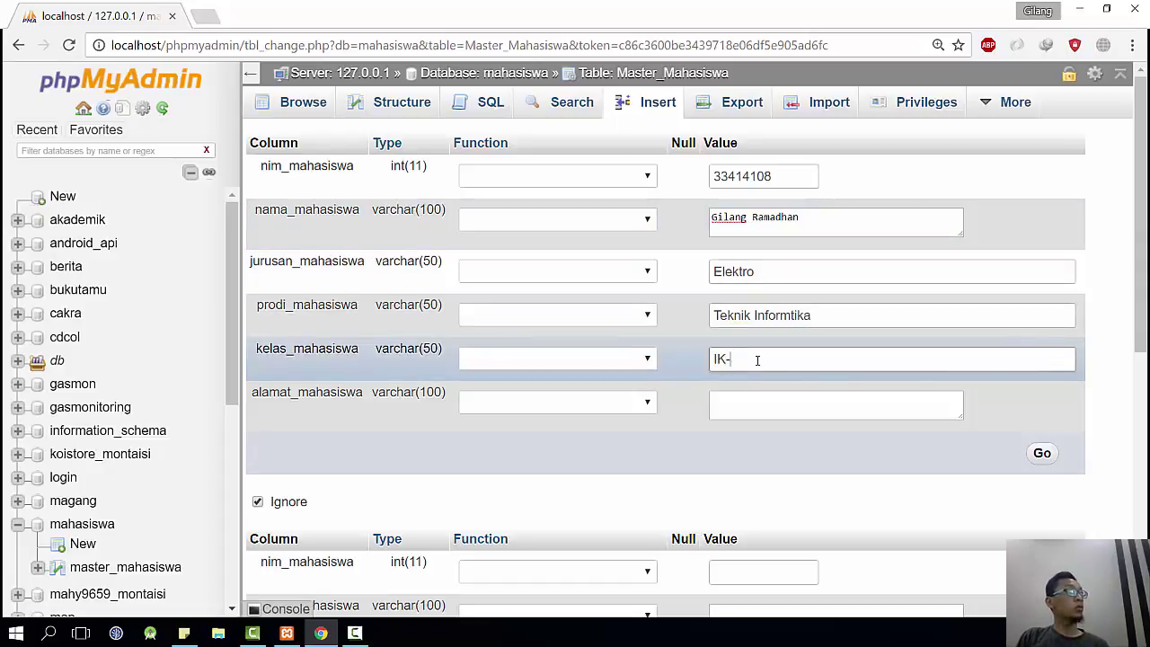
type("3B")
key("Tab")
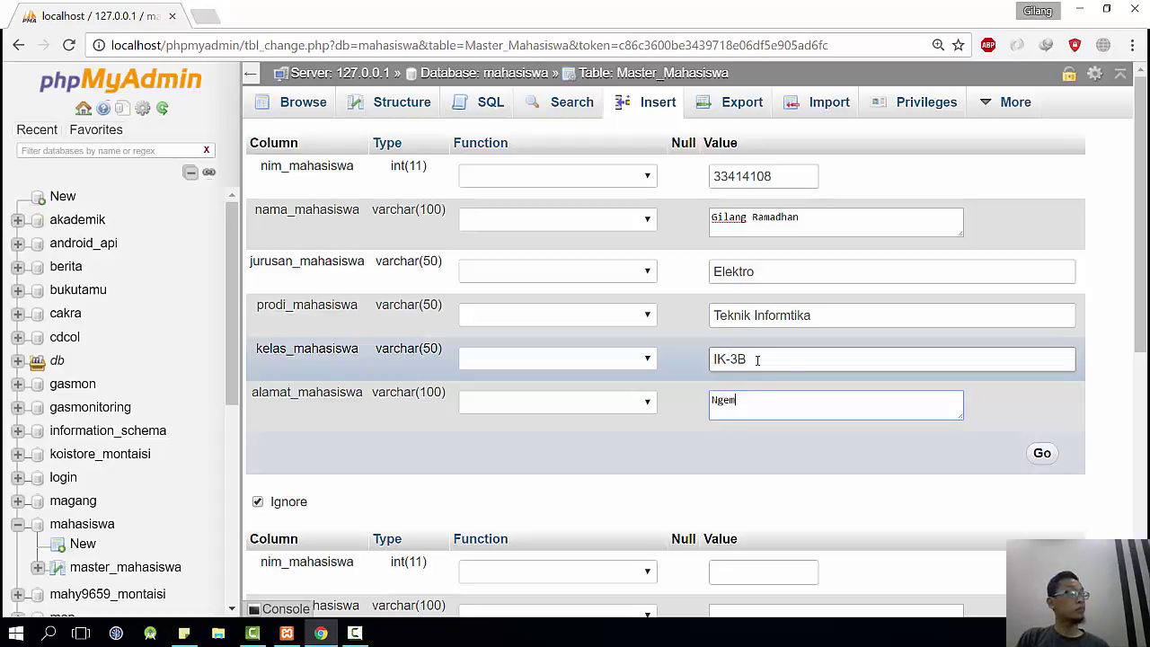
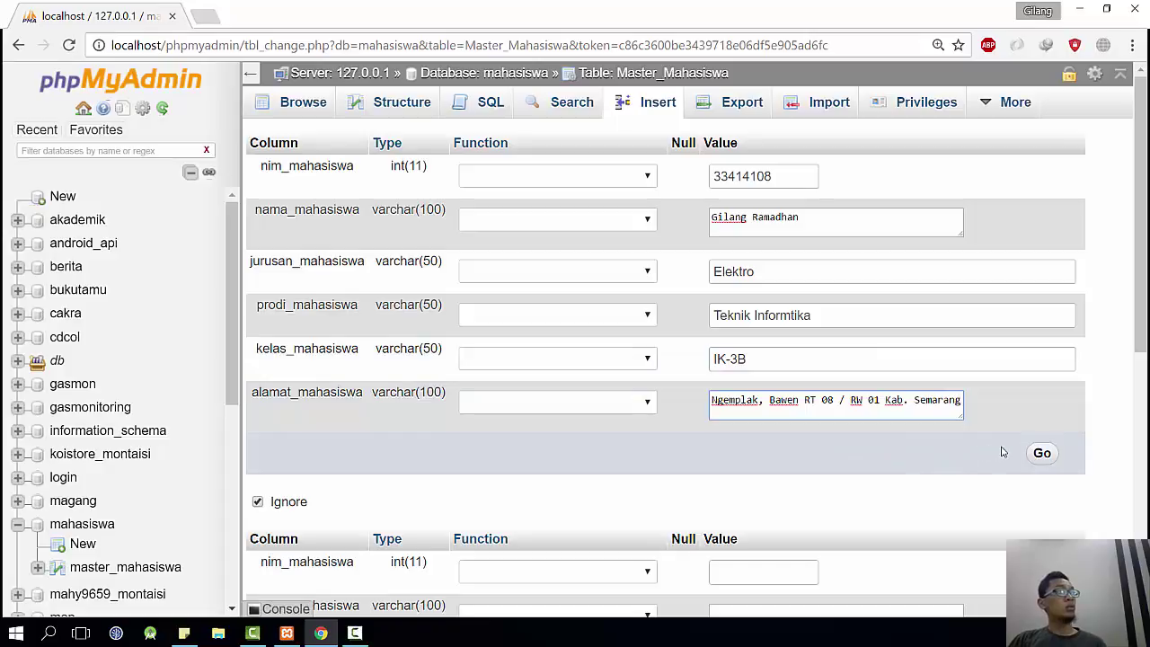
left_click(1034, 454)
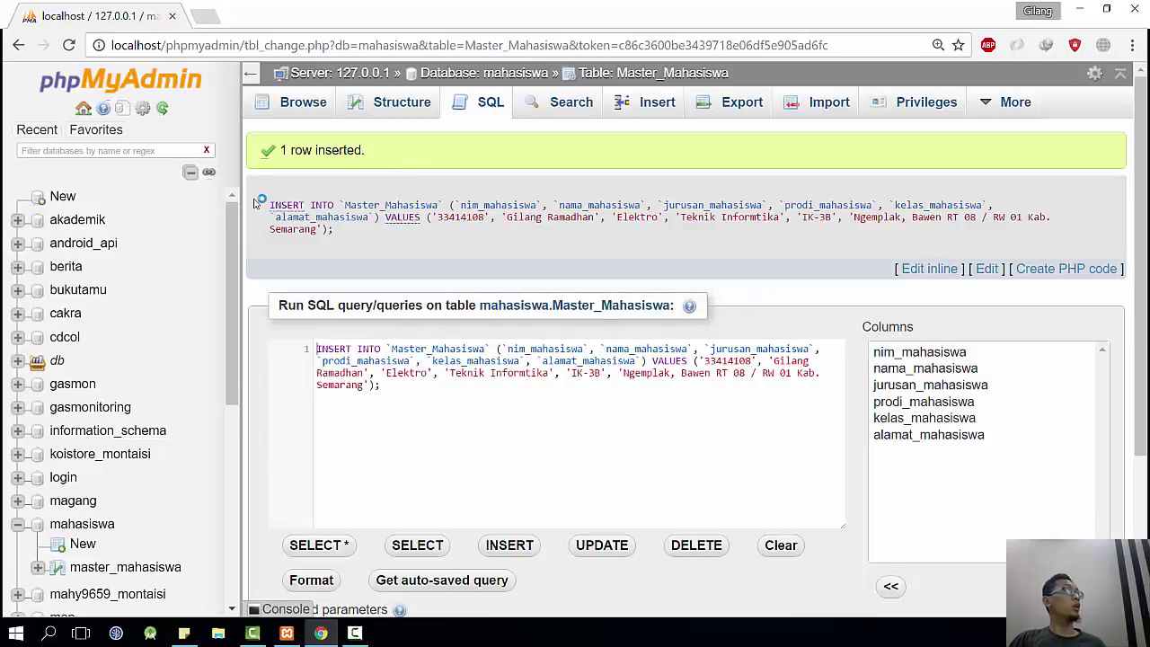
Browse Master_Mahasiswa to confirm the single inserted student row, including its address column
mouse_move(269, 205)
left_mouse_down()
mouse_move(337, 205)
mouse_move(364, 230)
left_mouse_up()
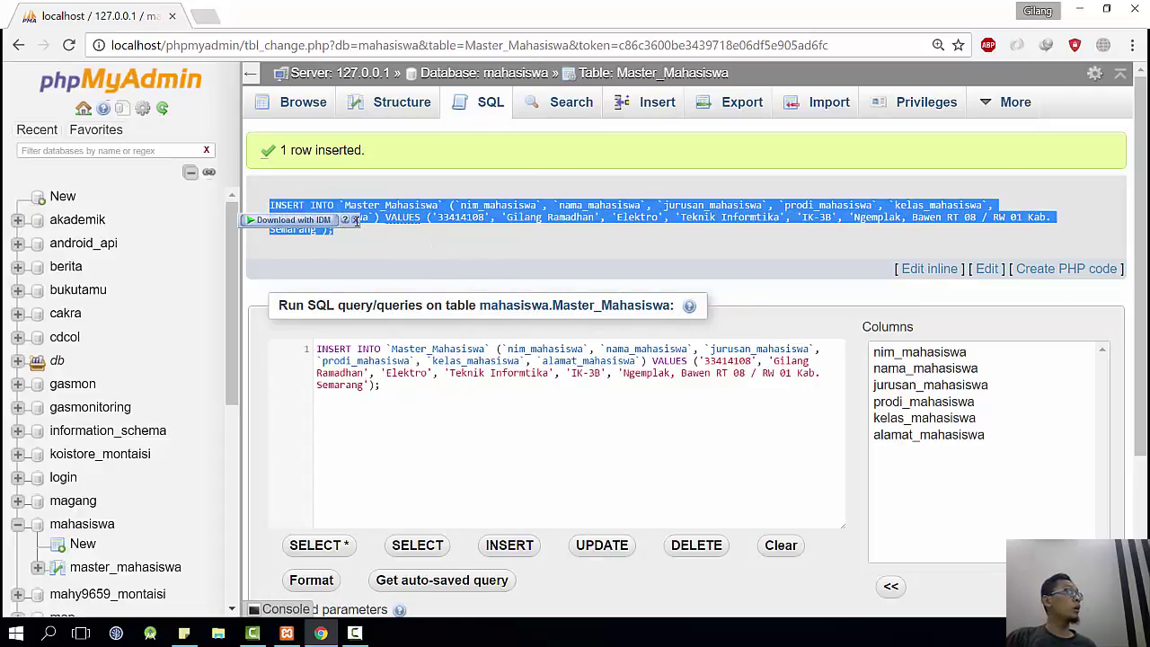
left_click(353, 253)
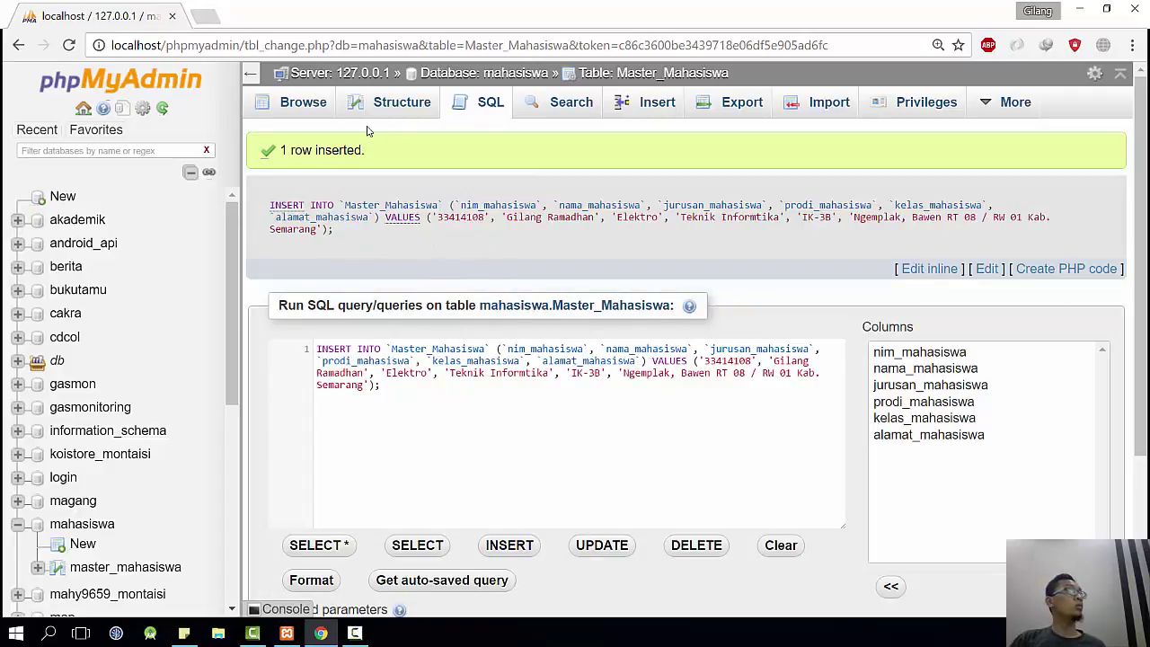
left_click(302, 101)
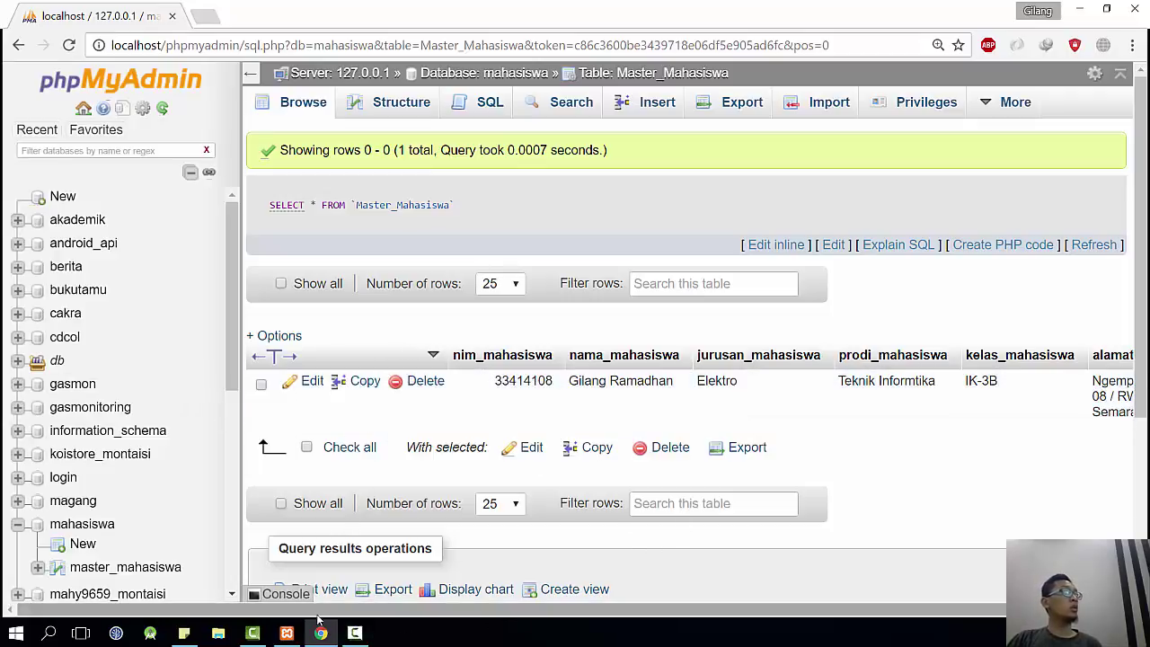
left_click_drag(328, 611, 410, 610)
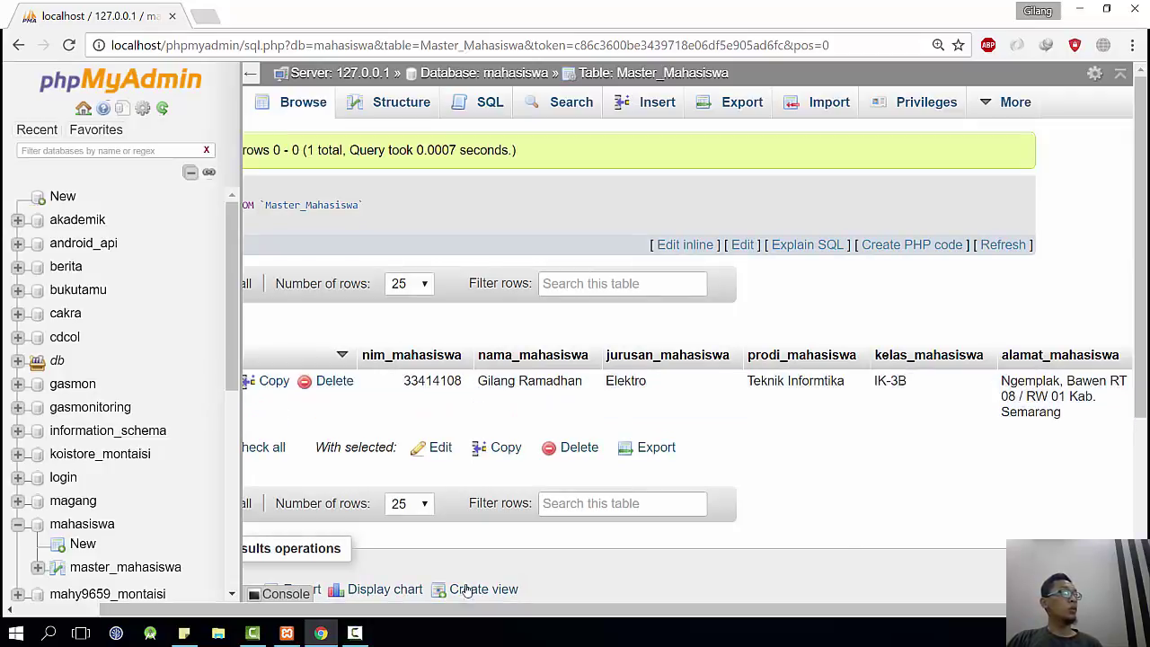
left_click_drag(476, 612, 393, 612)
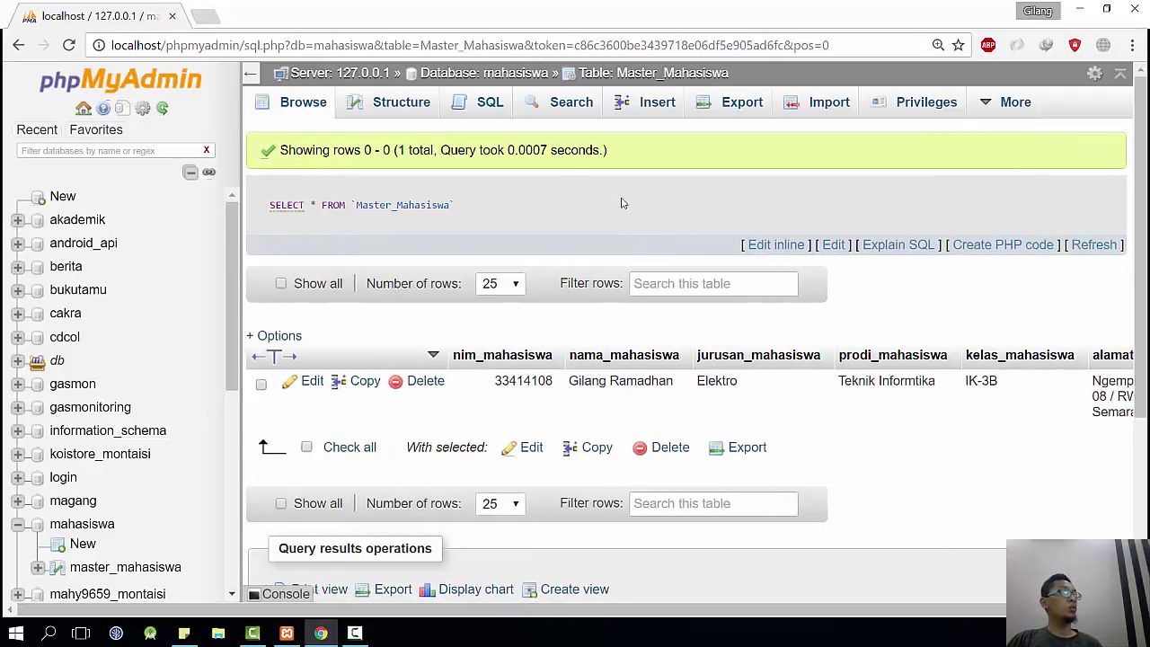